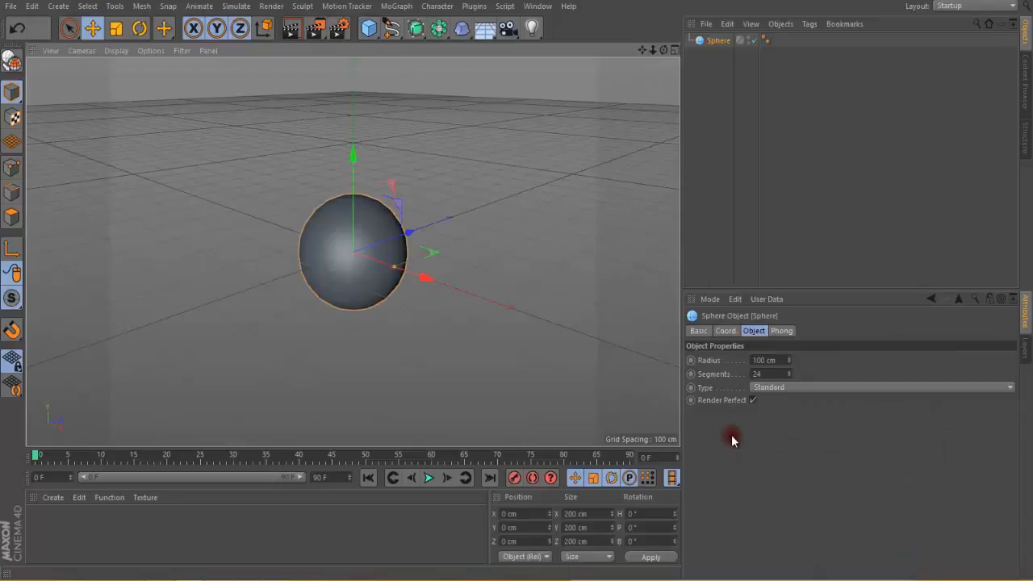
Step: Set the sphere's segments to 50
double_click(759, 374)
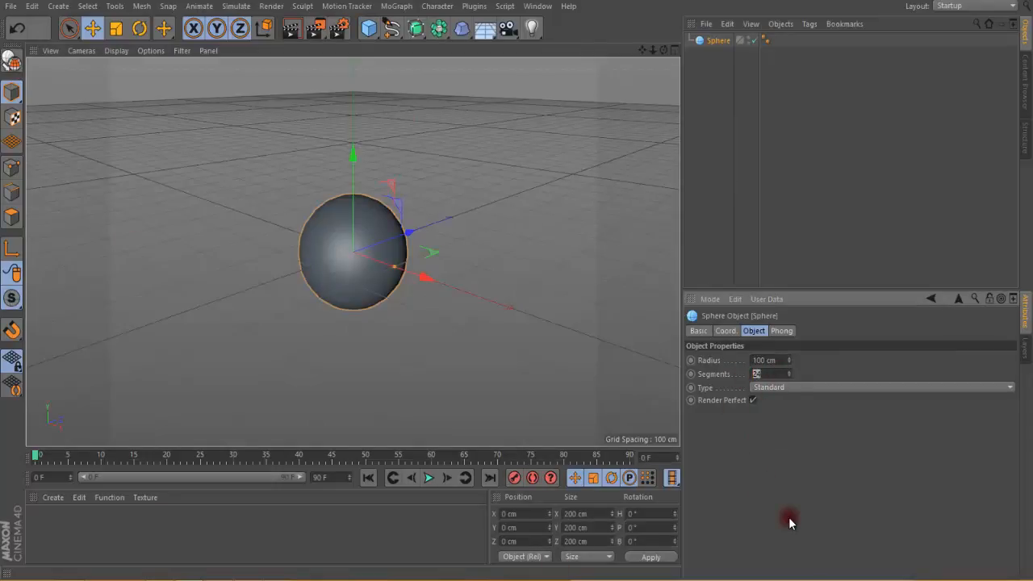
type("50")
key("Return")
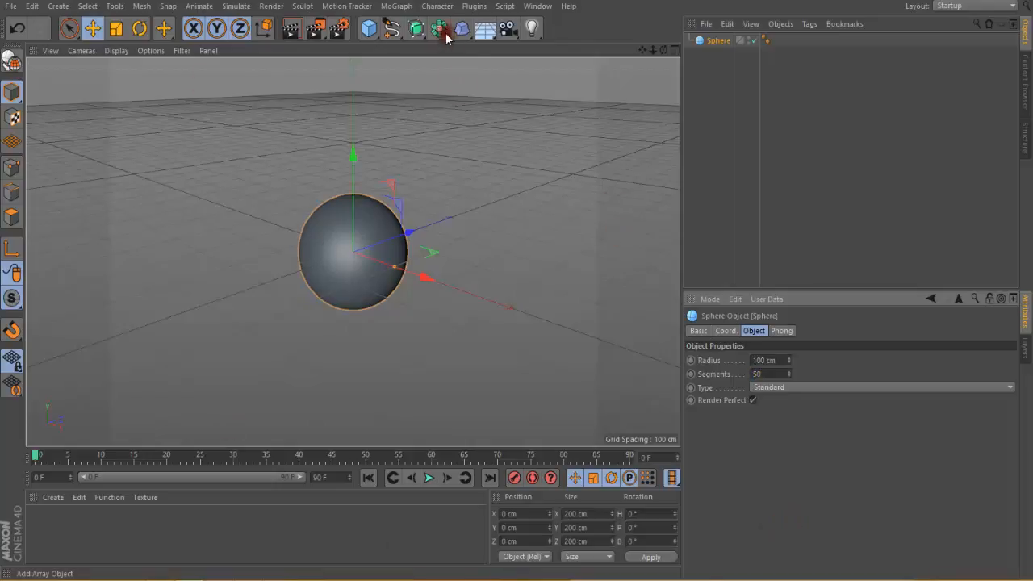
Step: Add a Squash & Stretch deformer as a child of the sphere and set its factor to 357 %
left_click_drag(462, 29, 801, 73)
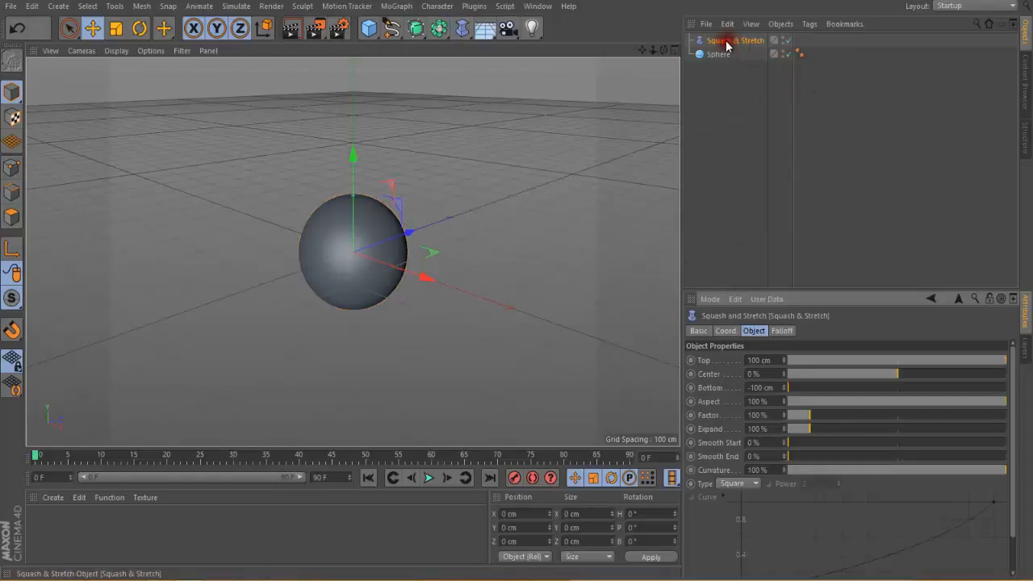
mouse_move(729, 40)
left_mouse_down()
mouse_move(738, 50)
mouse_move(726, 54)
left_mouse_up()
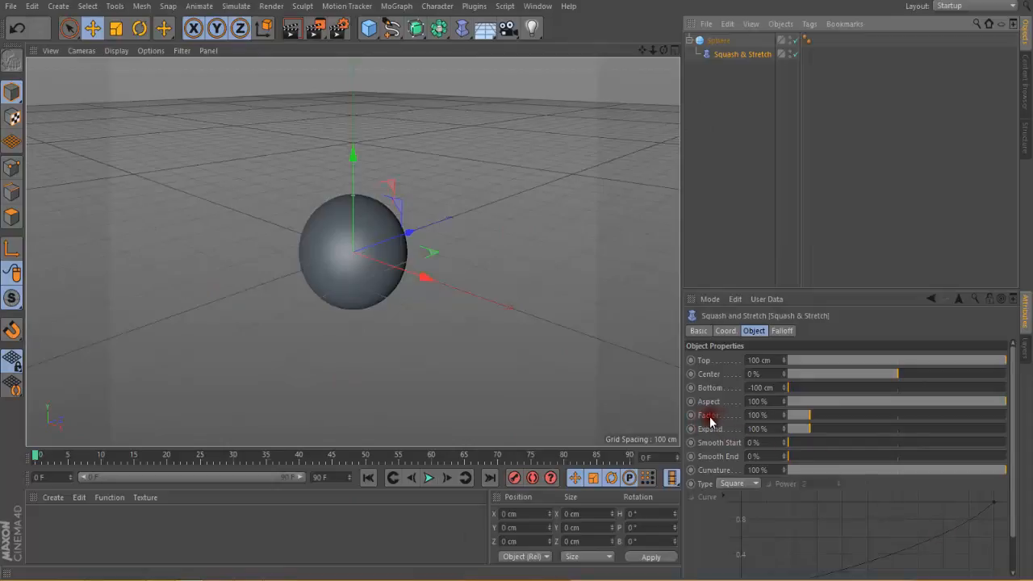
left_click_drag(811, 417, 867, 418)
scroll(441, 339, "down", 2)
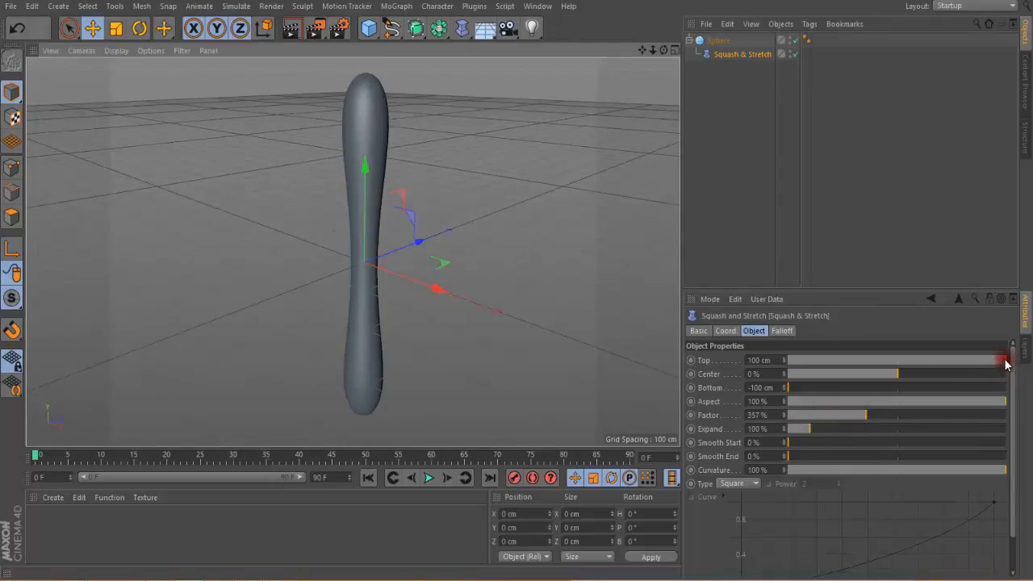
Step: Set the Squash & Stretch deformer's top to 80 cm, center to -20 %, bottom to -52 cm and aspect to 59 %
left_click_drag(1007, 365, 955, 400)
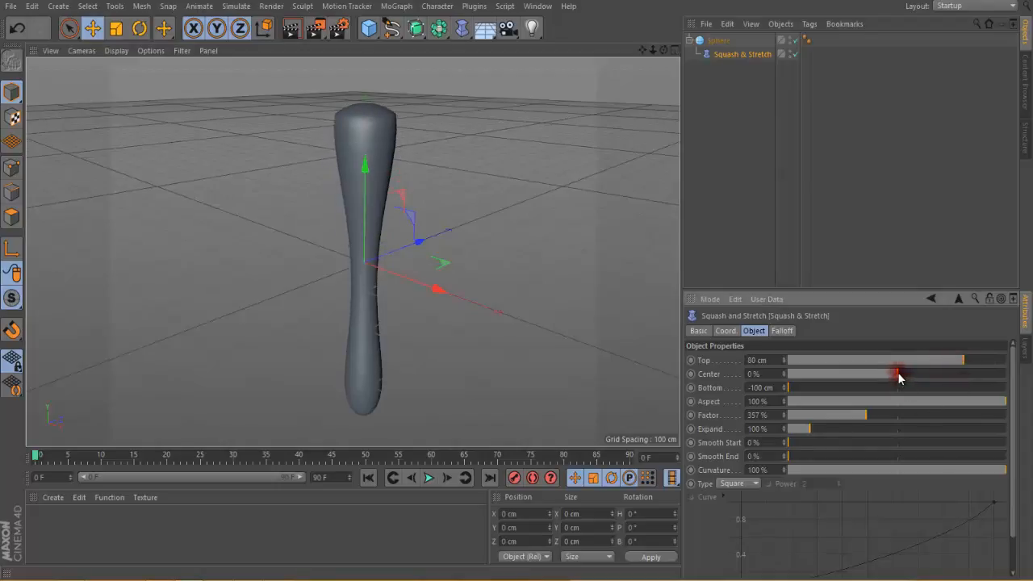
left_click_drag(900, 377, 876, 382)
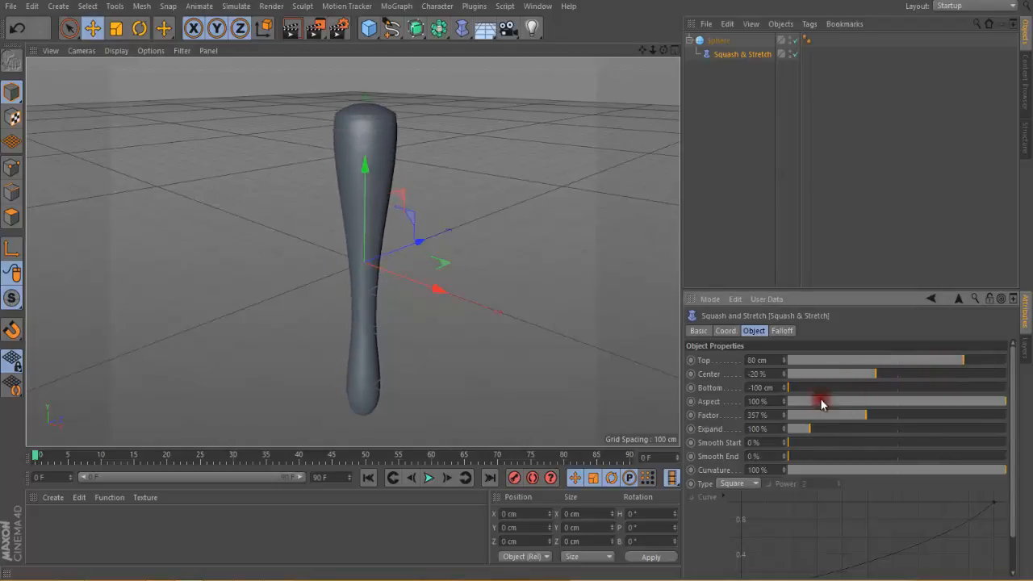
left_click_drag(798, 391, 893, 389)
left_click_drag(1004, 403, 960, 409)
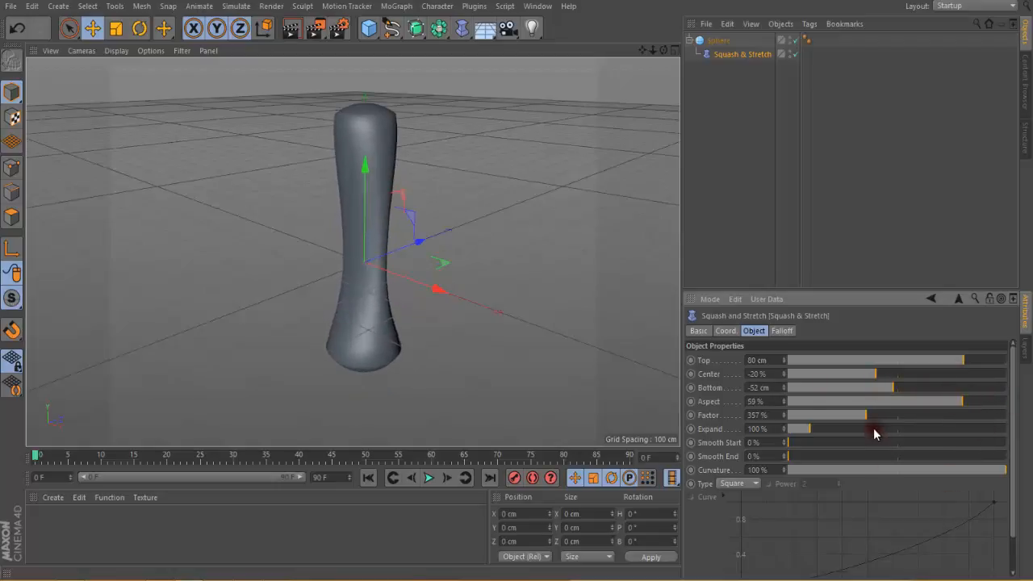
Step: Adjust the Squash & Stretch deformer's factor, smooth end and curvature
left_click_drag(867, 420, 896, 443)
left_click_drag(789, 458, 926, 458)
left_click_drag(1004, 468, 888, 470)
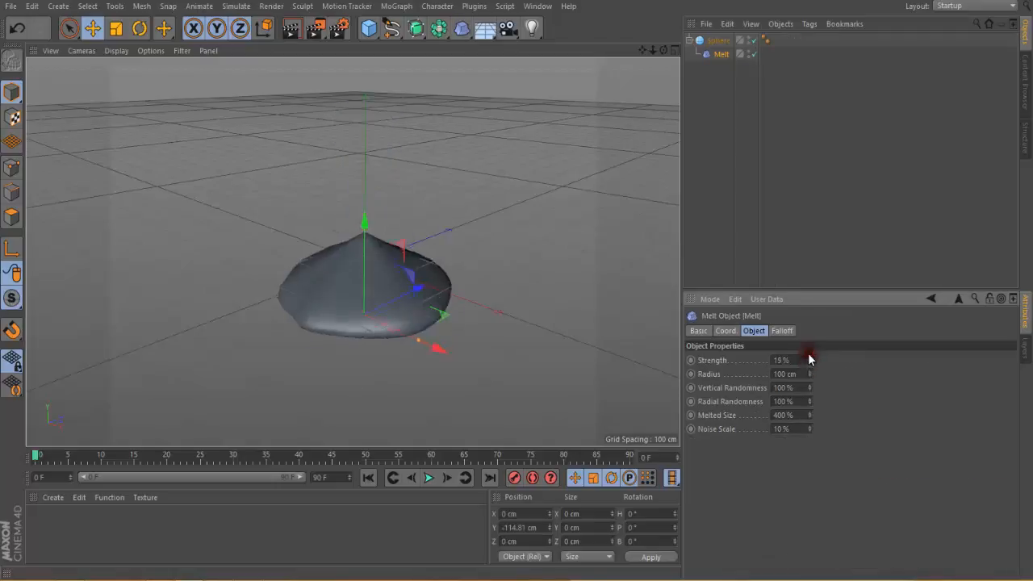
Step: Try the Melt deformer at strength 24 %, vertical randomness 39 %, radial randomness 82 % and melted size 480 %, and undo back to the plain sphere
left_click_drag(809, 360, 811, 409)
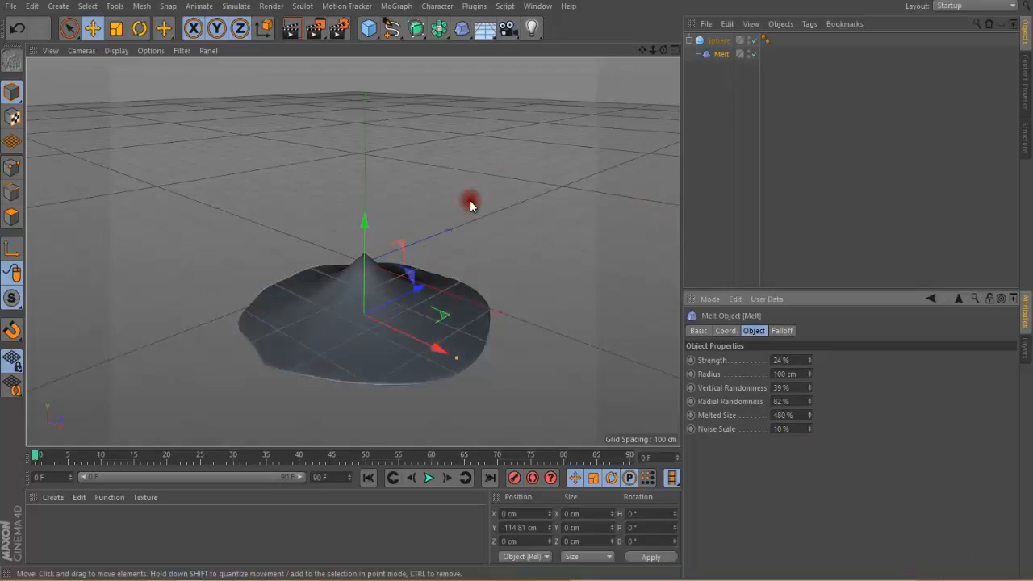
key("ctrl+z")
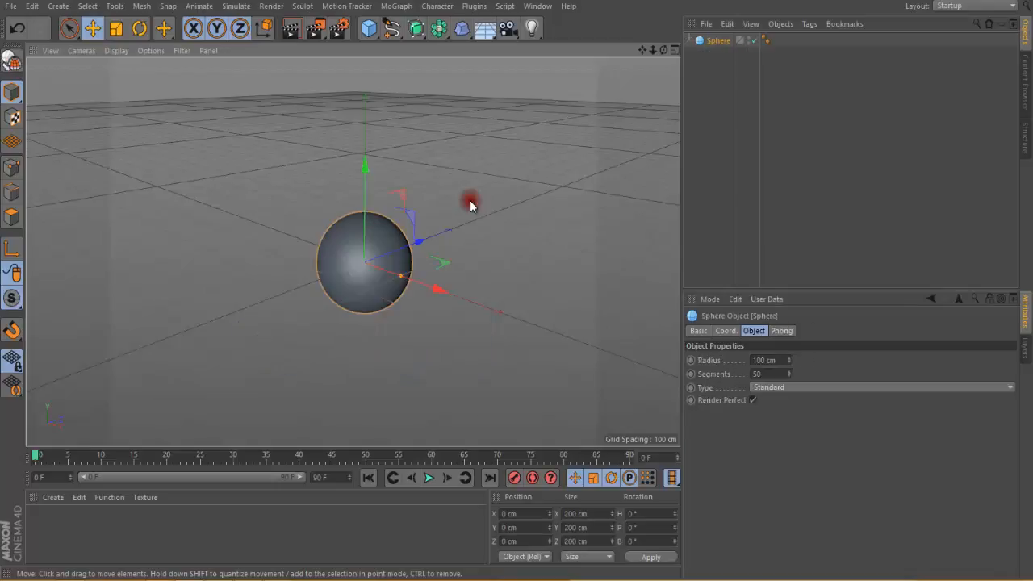
Step: Add an Explosion deformer and make it a child of the sphere
left_click(461, 29)
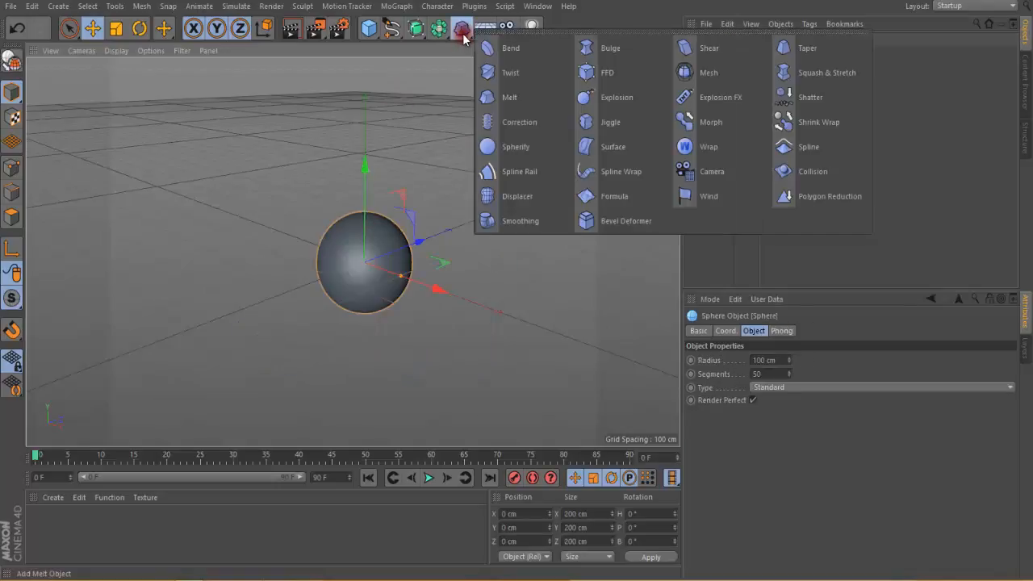
left_click(621, 101)
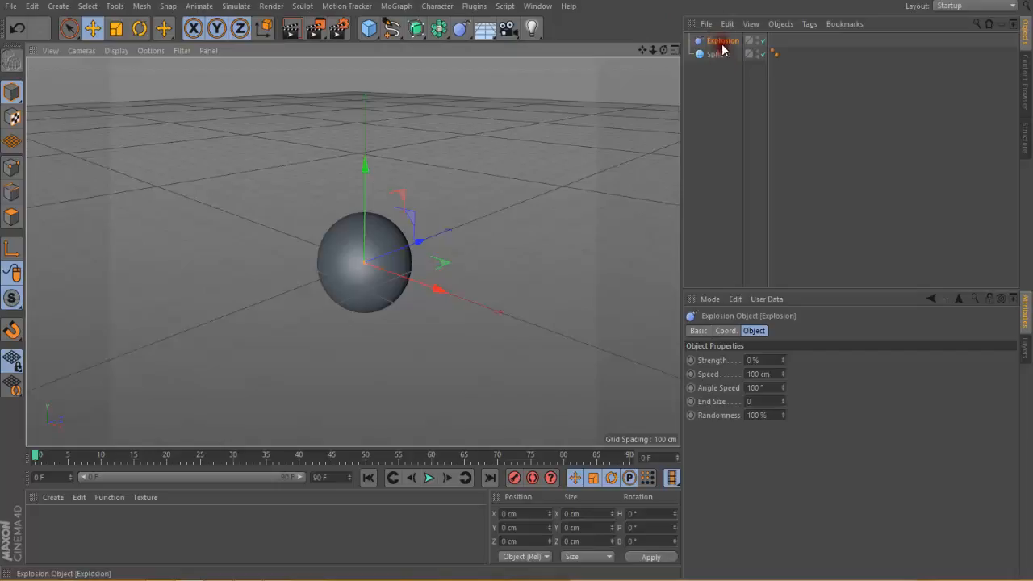
left_click_drag(721, 40, 732, 46)
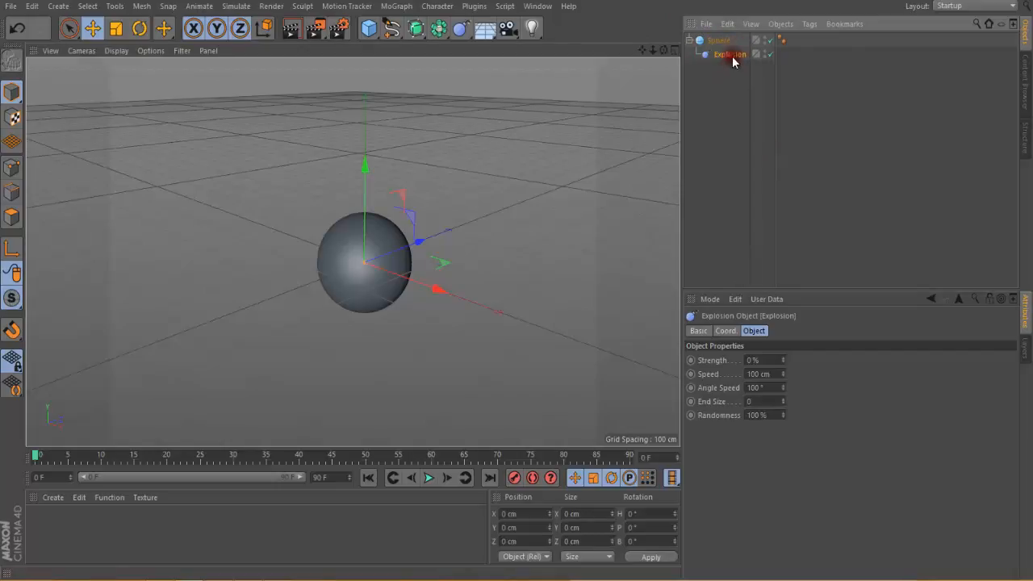
left_click(525, 134)
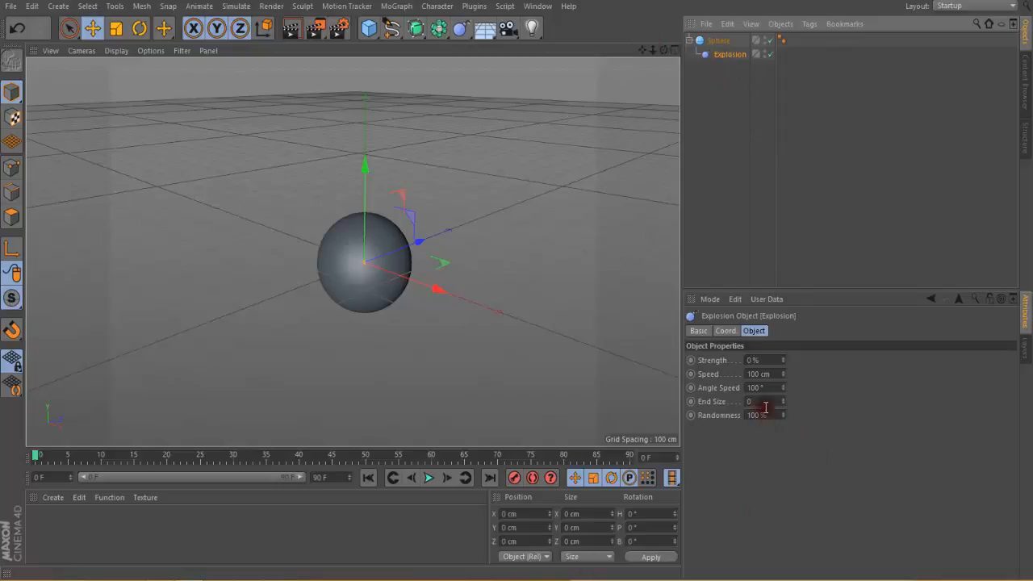
Step: Set the Explosion deformer's strength to 18 %, speed to 220 cm, angle speed to 82° and end size to 1.48
left_click_drag(786, 363, 778, 395)
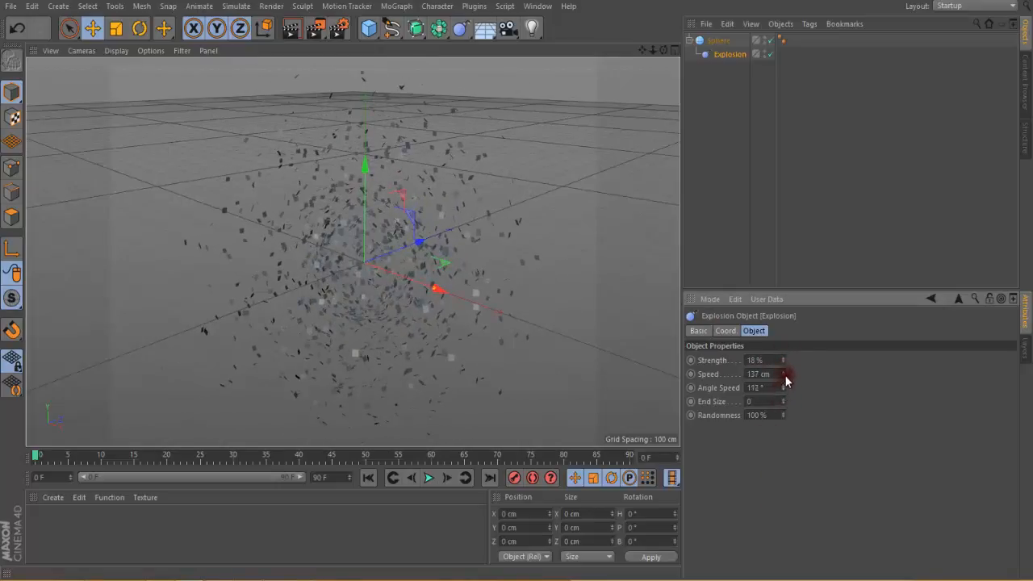
left_click_drag(784, 388, 777, 414)
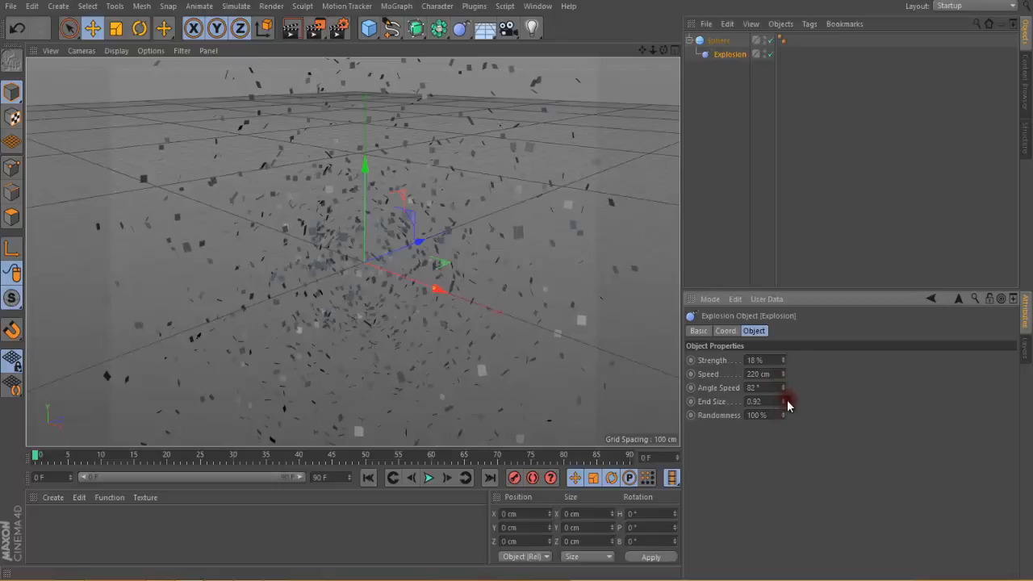
left_click_drag(784, 399, 778, 467)
mouse_move(782, 415)
left_mouse_down()
mouse_move(784, 437)
mouse_move(781, 414)
left_mouse_up()
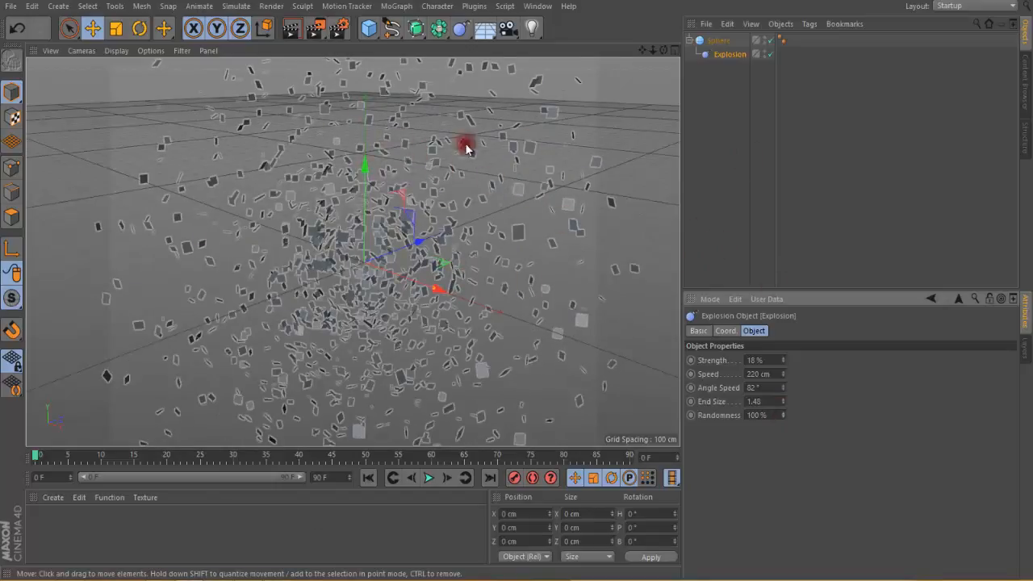
Step: Delete the Explosion deformer from under the sphere
left_click(730, 65)
left_click(729, 58)
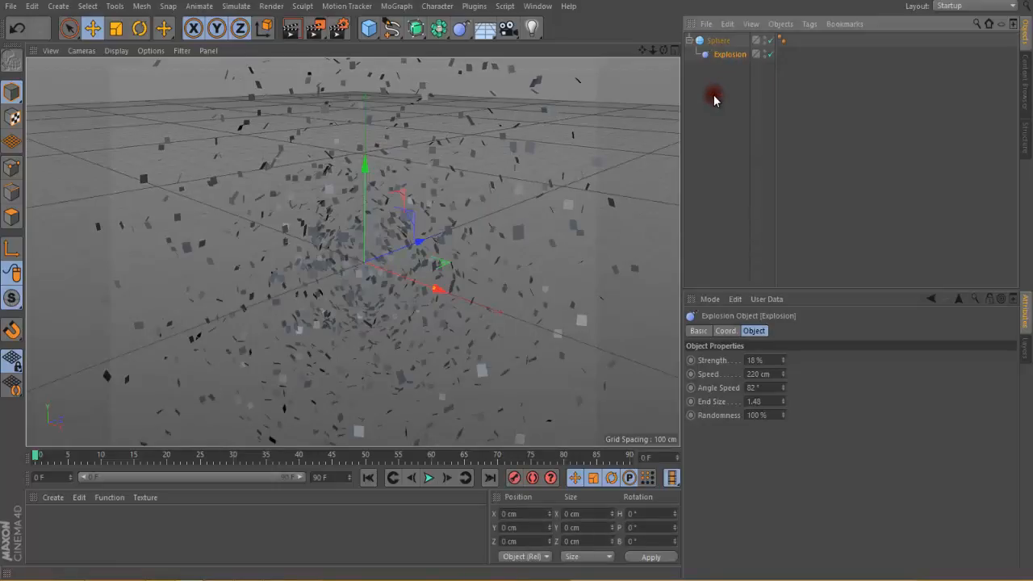
key("Delete")
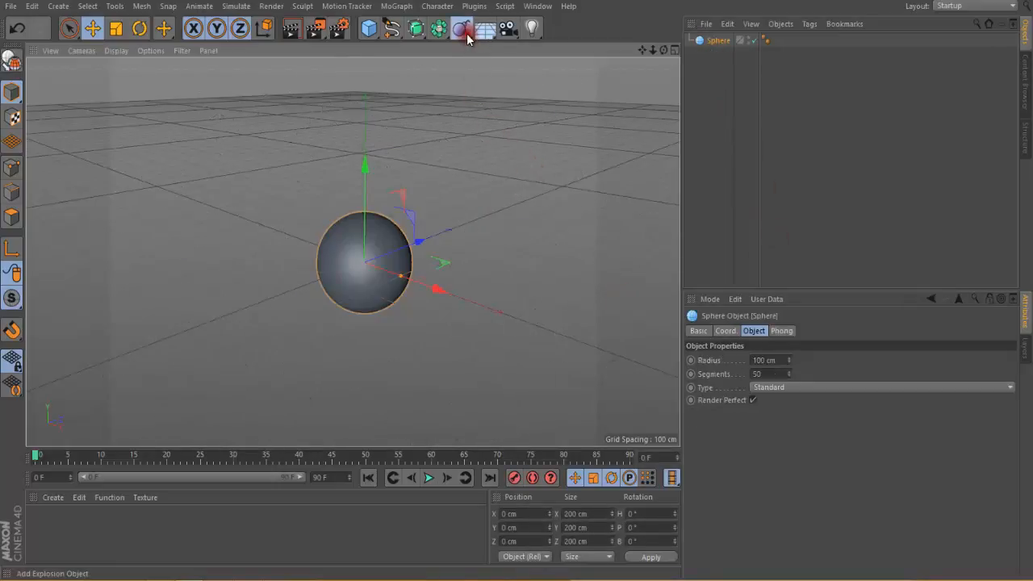
Step: Add an Explosion FX deformer and make it a child of the sphere
mouse_move(467, 38)
left_mouse_down()
mouse_move(482, 62)
mouse_move(620, 103)
mouse_move(721, 100)
left_mouse_up()
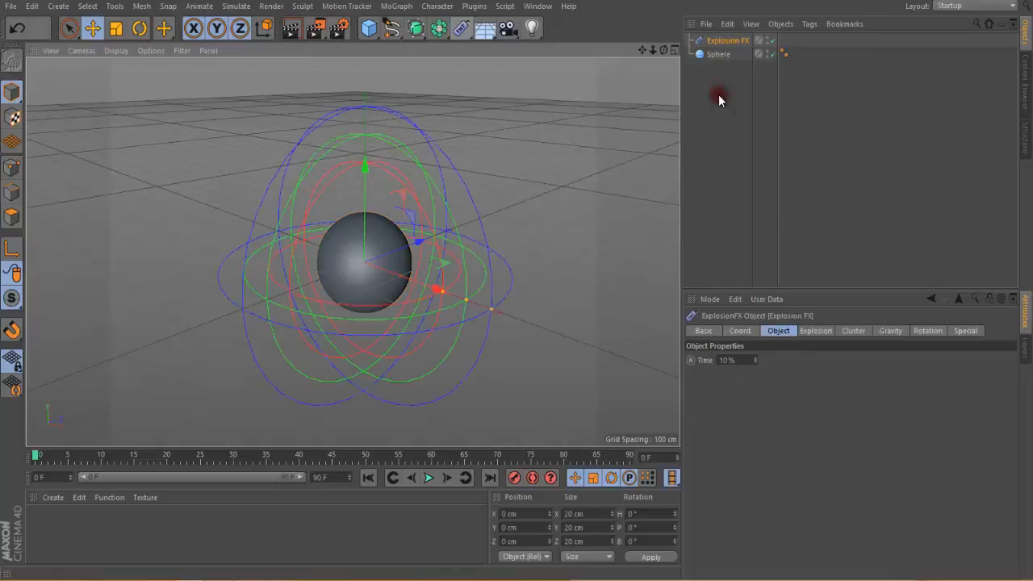
left_click(726, 45)
left_click_drag(724, 51, 722, 52)
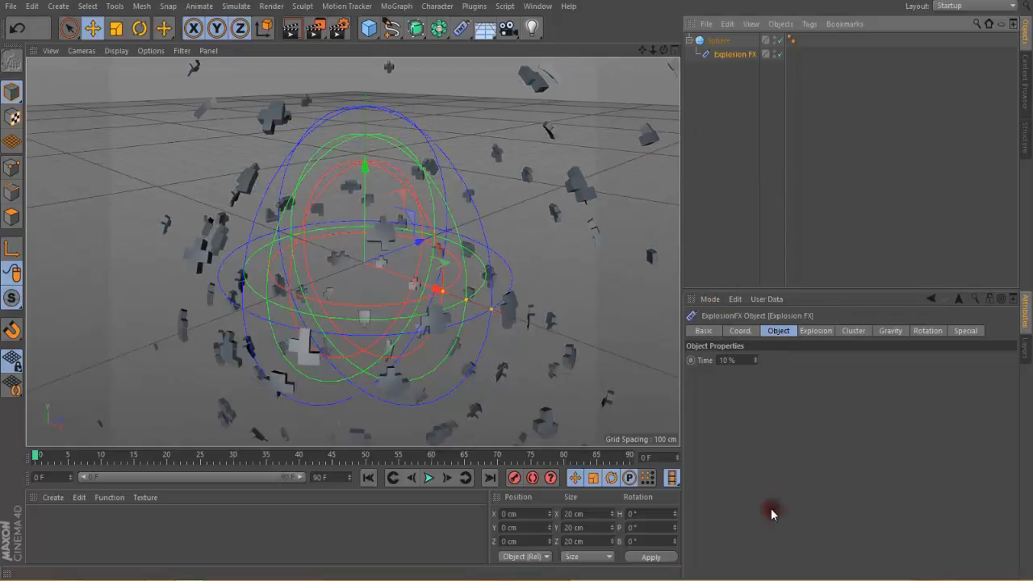
Step: Set Explosion FX time to 8.1 %, strength 994, decay 25 %, strength variation 56 %, direction variation 3 %, blast time 1010 and blast speed 52
left_click_drag(755, 360, 753, 356)
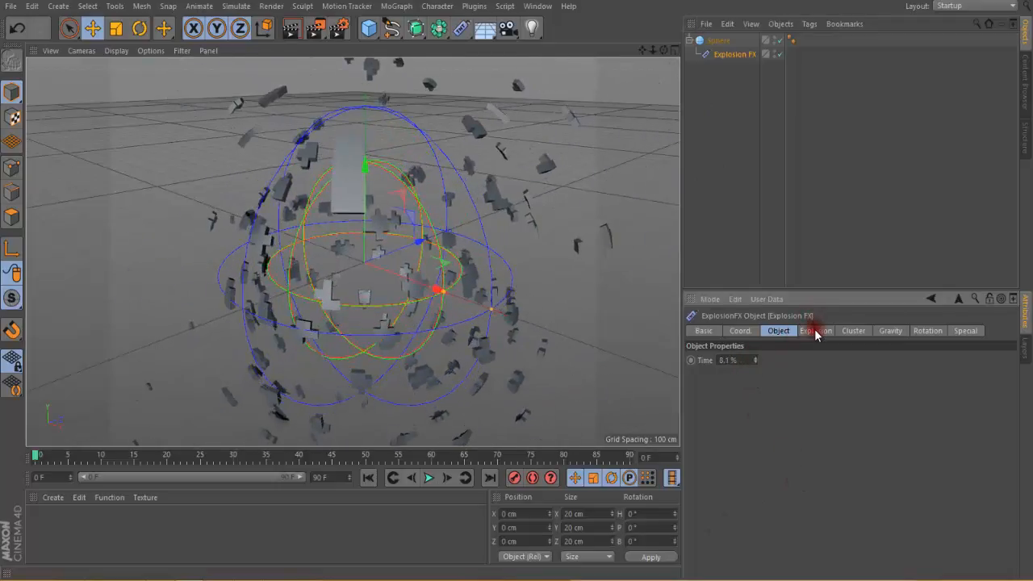
left_click(816, 332)
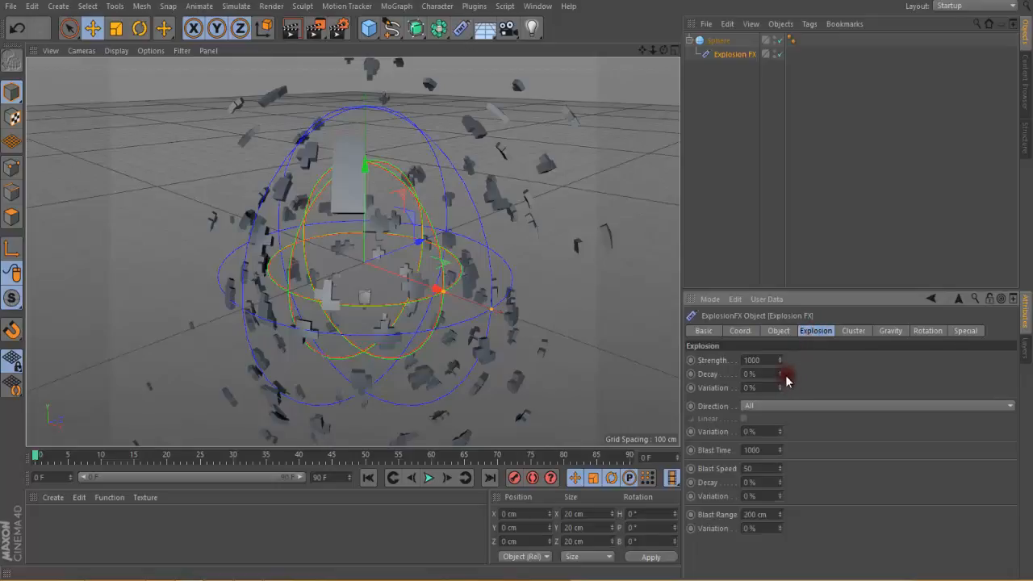
left_click_drag(779, 361, 773, 485)
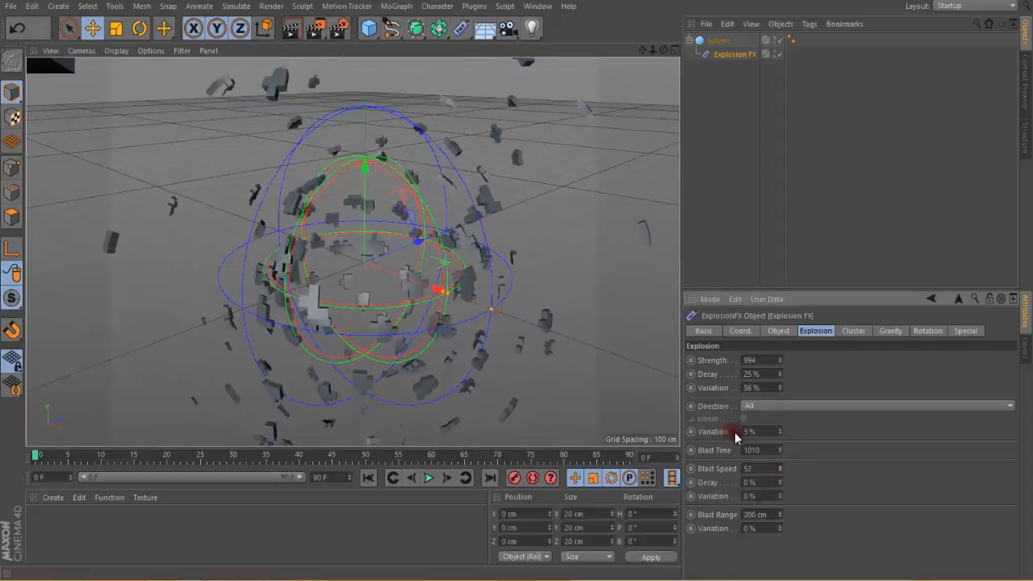
Step: Set the Explosion FX cluster thickness to 43 cm, density to 999 and cluster type to Selections + Polys
left_click(847, 330)
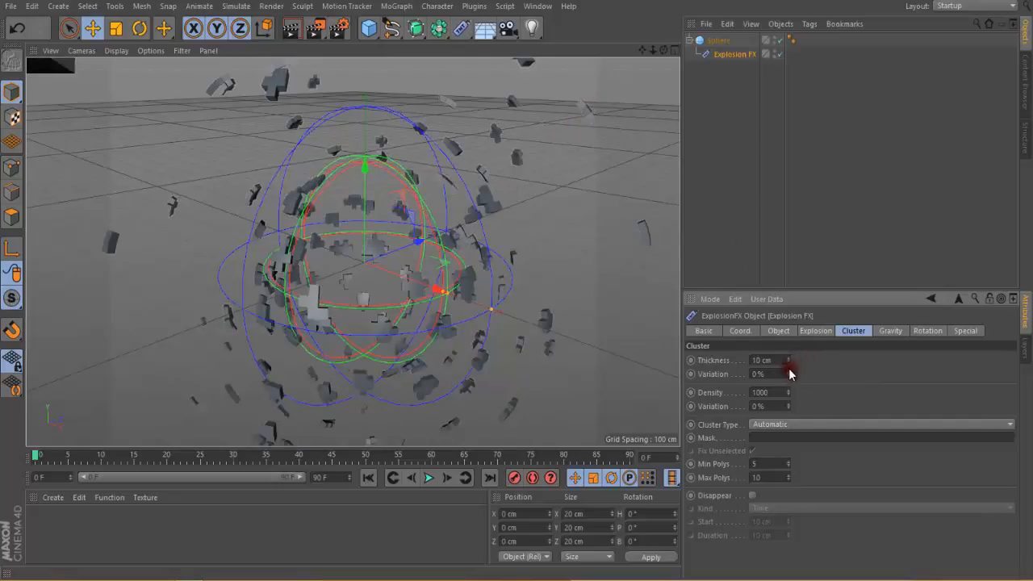
left_click_drag(788, 361, 793, 414)
left_click_drag(789, 360, 788, 361)
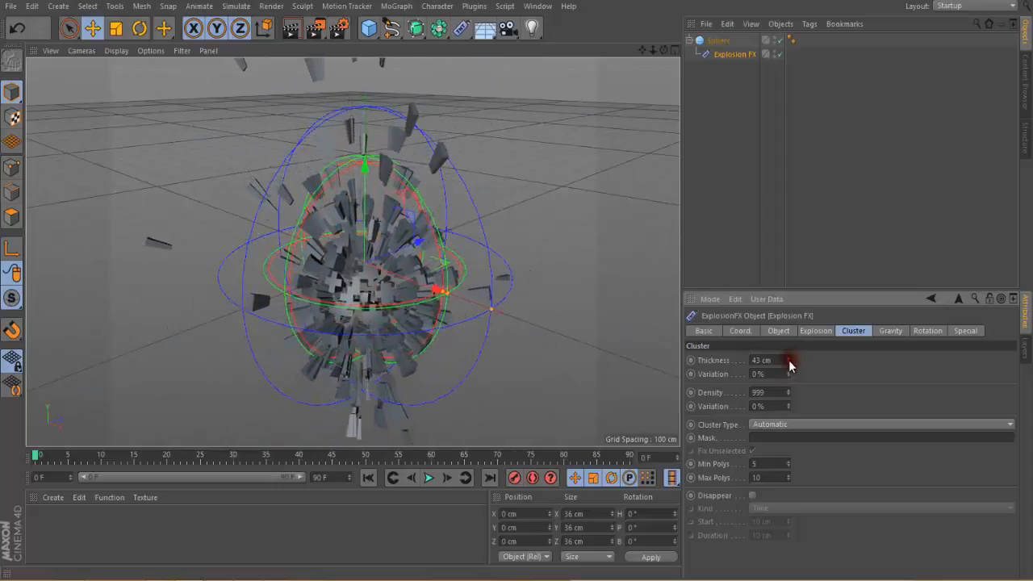
left_click(775, 426)
left_click(774, 437)
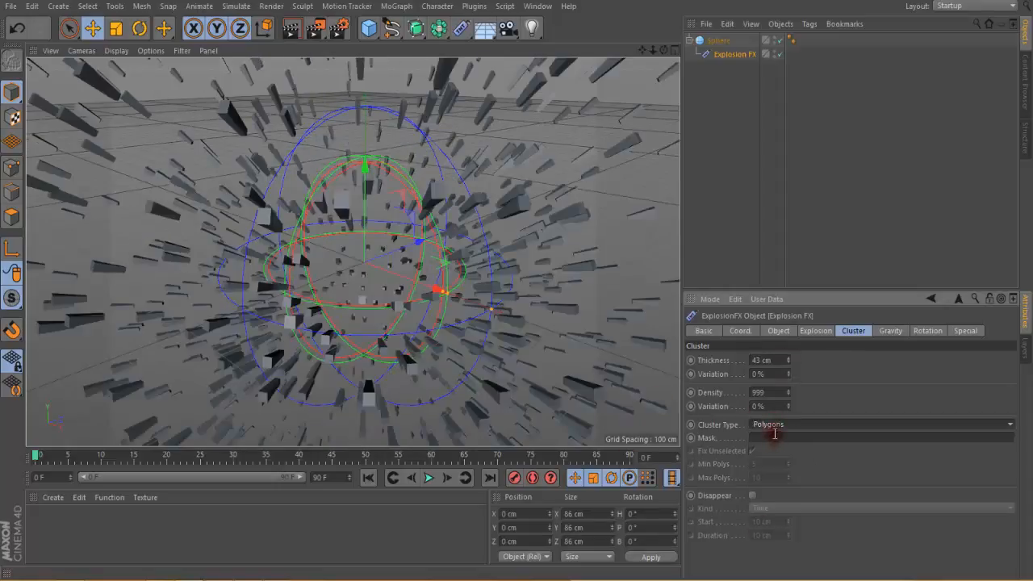
left_click(772, 425)
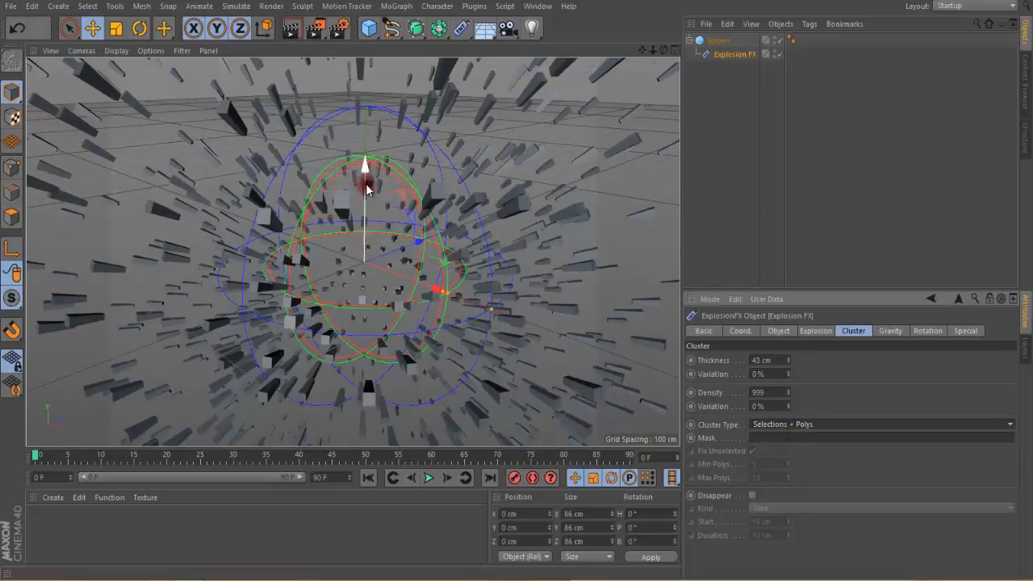
Step: Raise the Explosion FX deformer to about 84.6 cm in Y and set its gravity acceleration to 19.11
left_click_drag(362, 173, 396, 131)
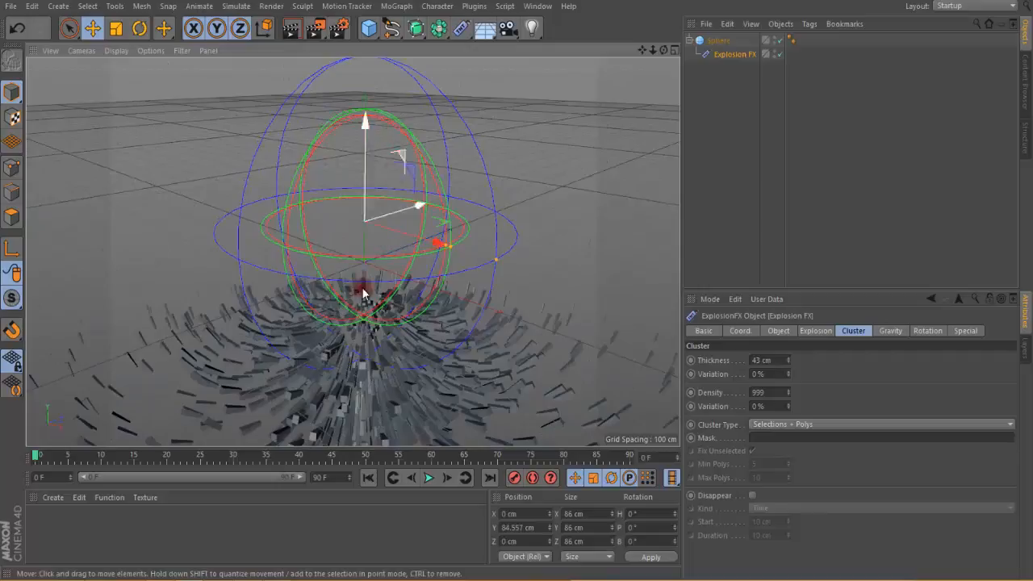
left_click(890, 331)
mouse_move(781, 360)
left_mouse_down()
mouse_move(780, 351)
mouse_move(780, 362)
mouse_move(790, 361)
mouse_move(784, 350)
left_mouse_up()
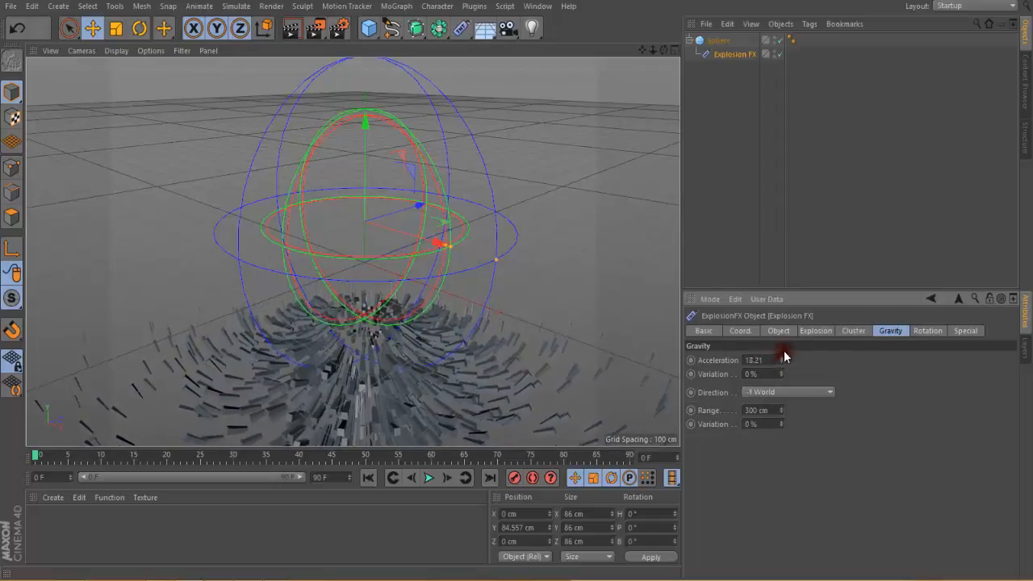
Step: Set the Explosion FX gravity direction to -X World, acceleration to 7.41 and range to 419 cm
left_click(797, 391)
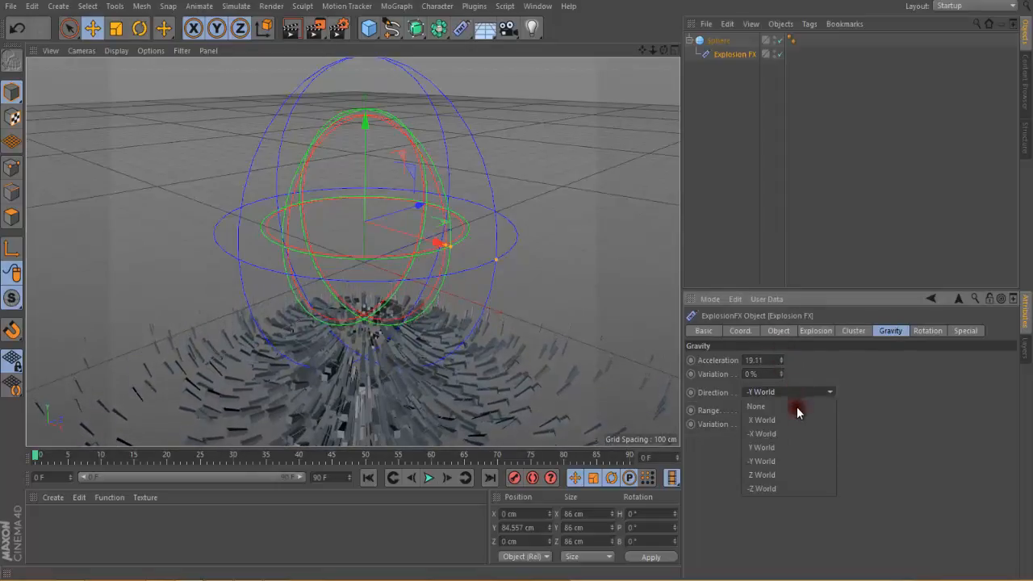
left_click(792, 487)
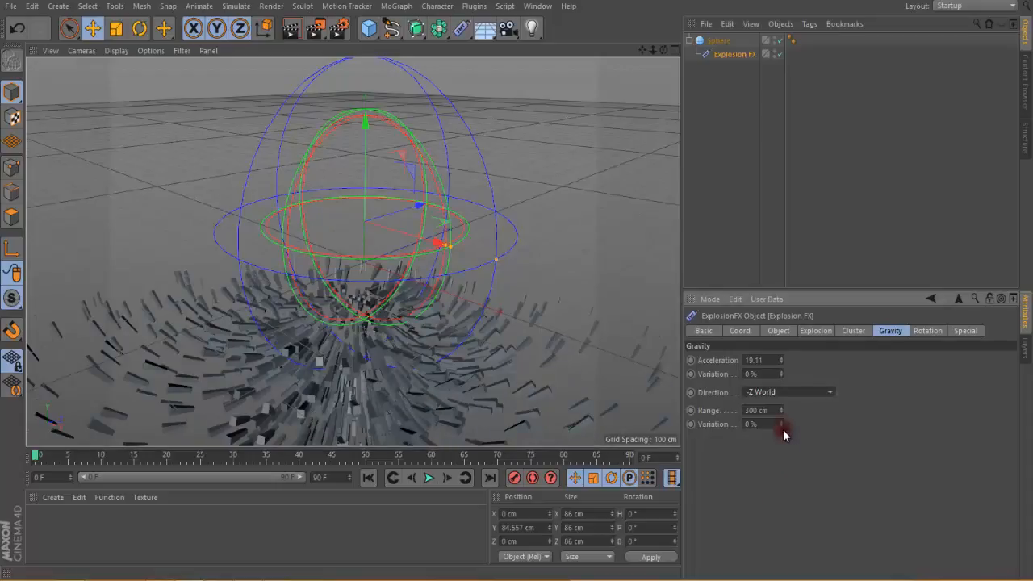
left_click(782, 391)
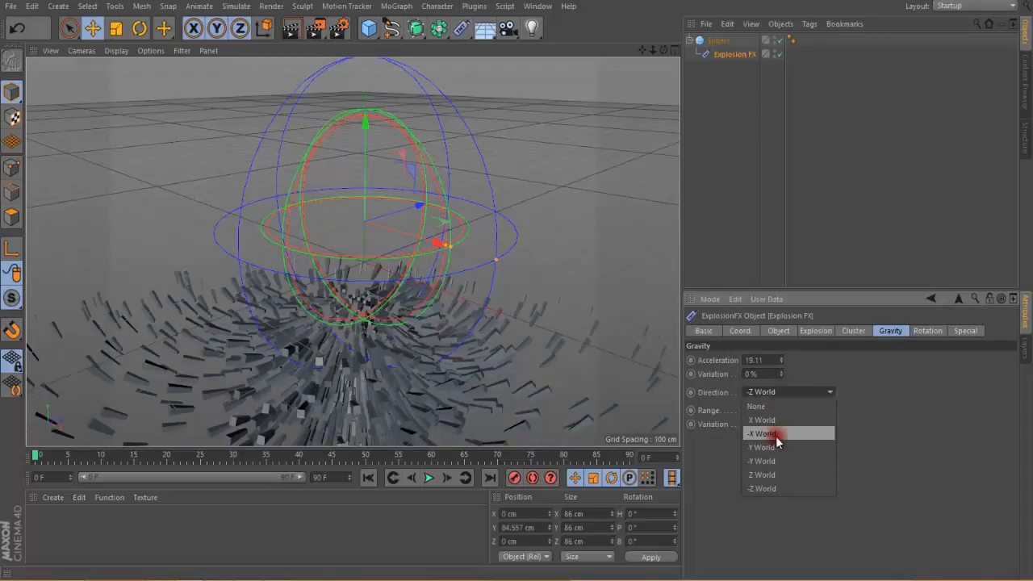
left_click(776, 434)
mouse_move(781, 360)
left_mouse_down()
mouse_move(780, 335)
mouse_move(784, 368)
mouse_move(758, 302)
mouse_move(775, 360)
left_mouse_up()
mouse_move(782, 410)
left_mouse_down()
mouse_move(781, 390)
mouse_move(781, 415)
left_mouse_up()
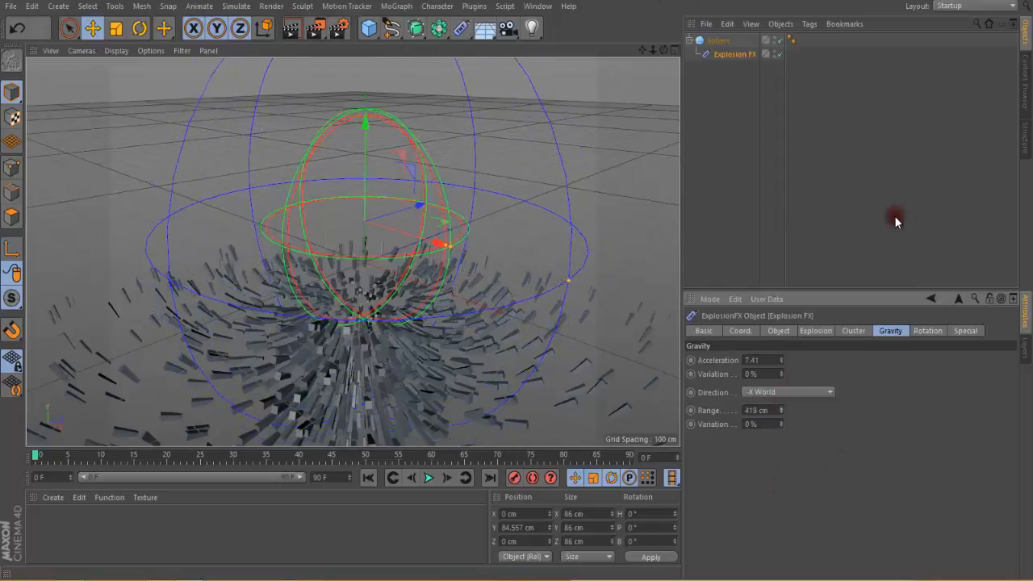
Step: Set the Explosion FX explosion strength to 1017
left_click(813, 332)
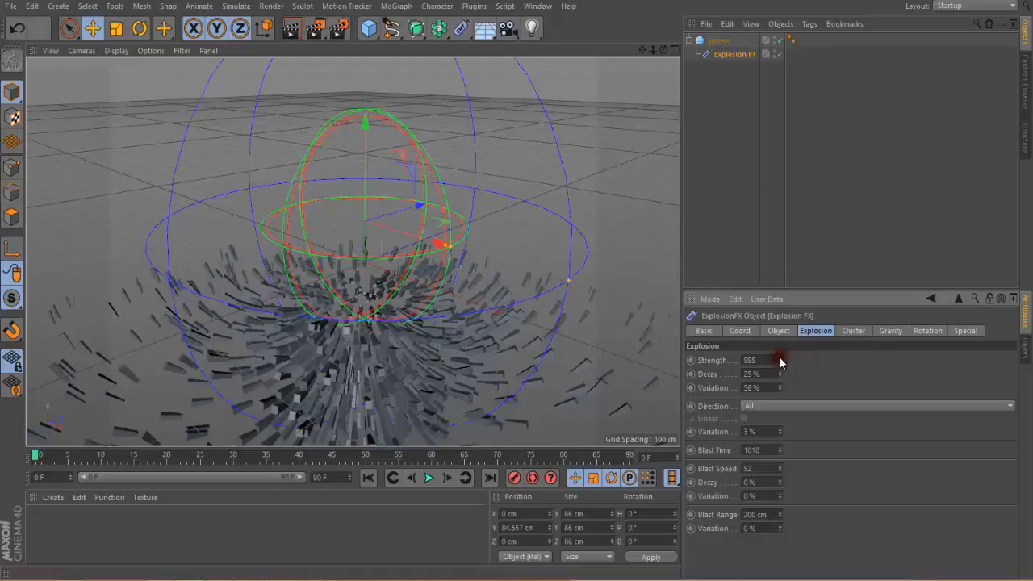
mouse_move(780, 363)
left_mouse_down()
mouse_move(782, 387)
mouse_move(780, 355)
left_mouse_up()
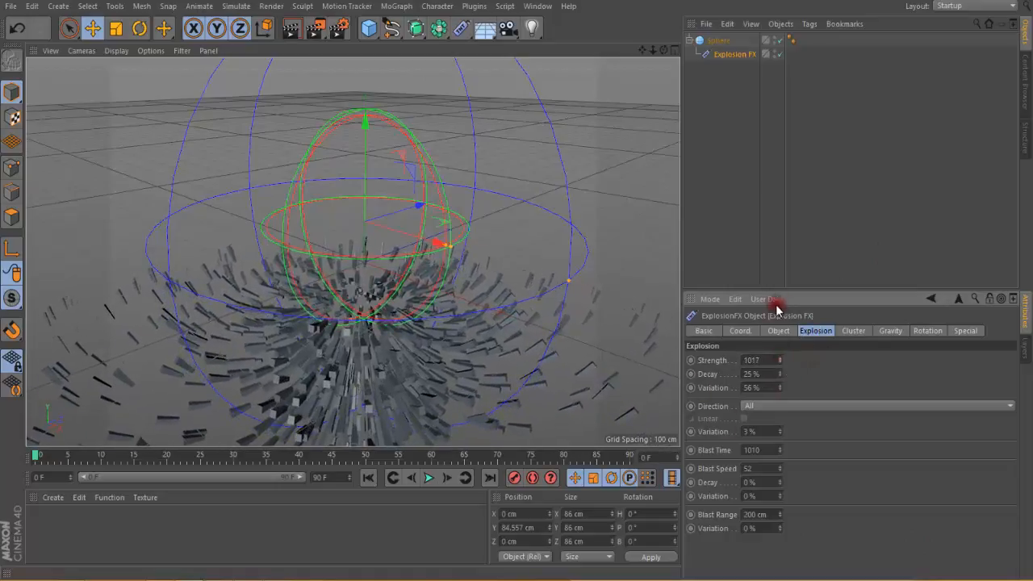
Step: Remove the Explosion FX deformer and add a Shatter deformer as a child of the sphere
left_click(778, 332)
key("Delete")
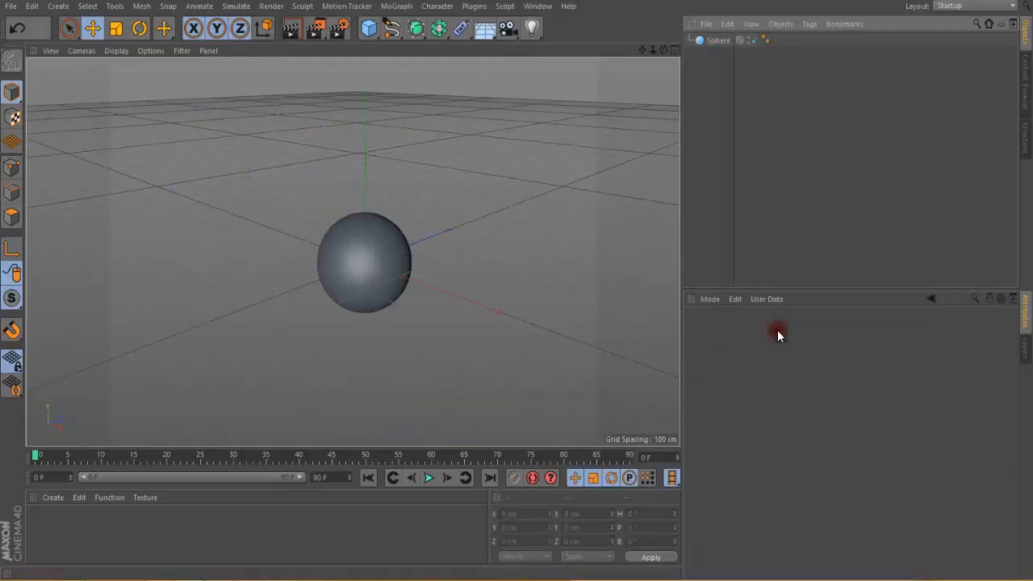
left_click(463, 33)
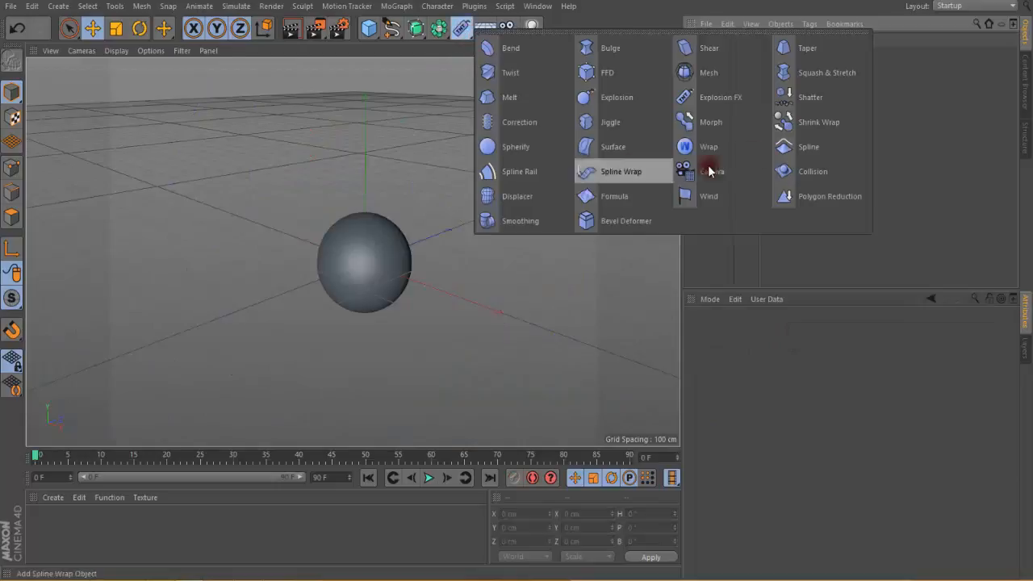
left_click(826, 97)
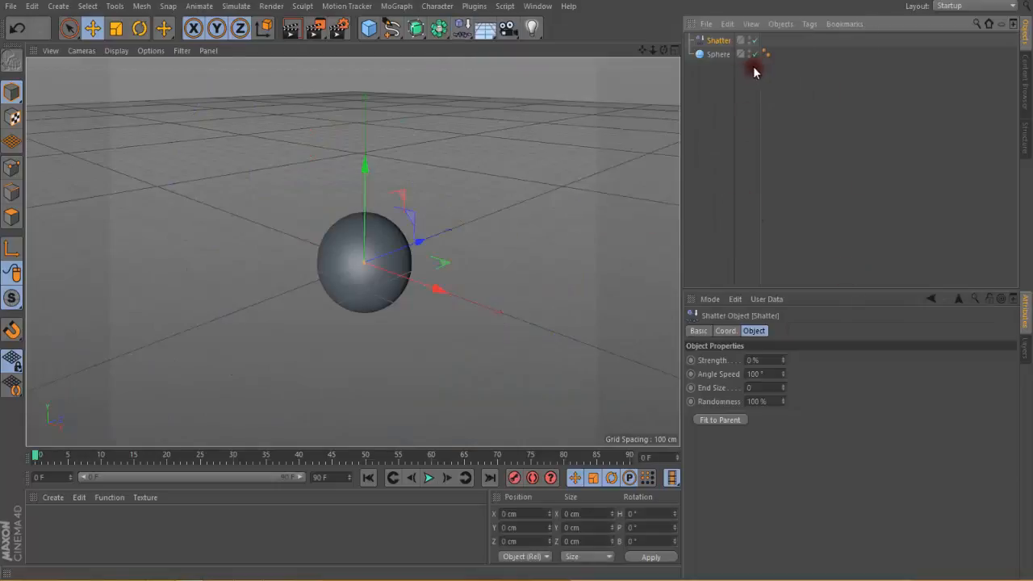
left_click_drag(720, 41, 721, 58)
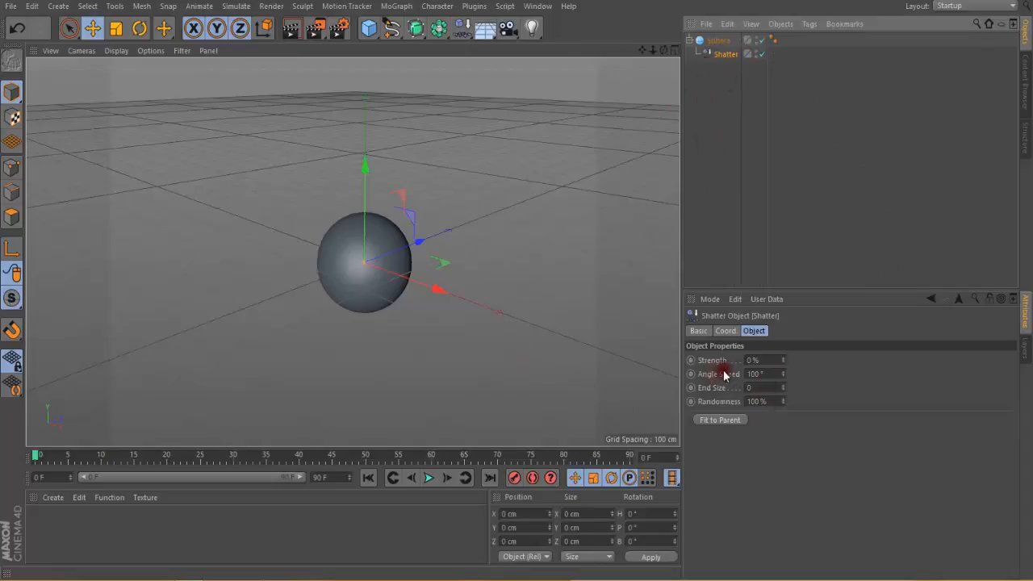
Step: Set the Shatter strength to 45 % and raise the deformer to about 24.9 cm in Y
scroll(457, 333, "up", 2)
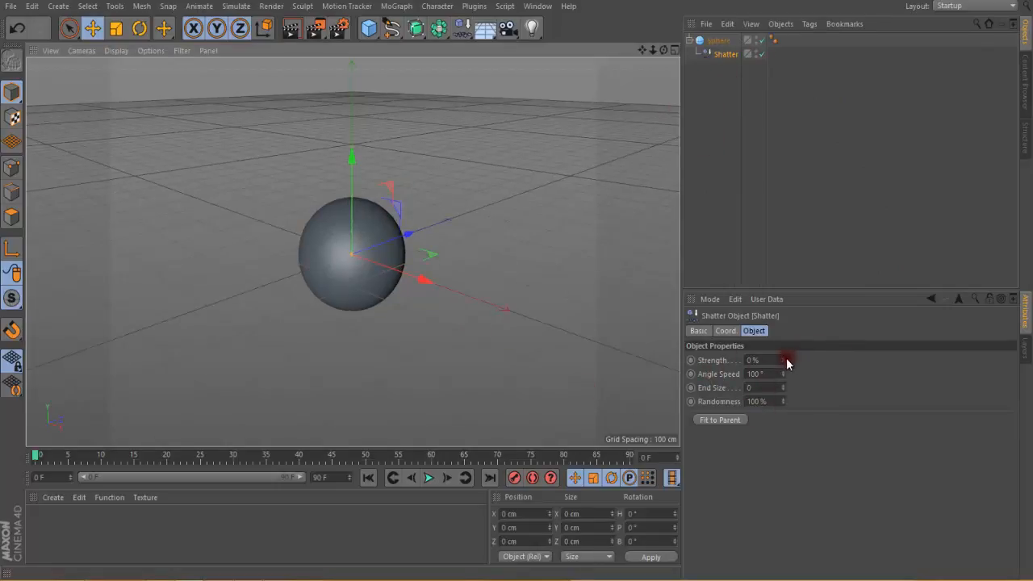
mouse_move(787, 360)
left_mouse_down()
mouse_move(782, 369)
mouse_move(783, 355)
left_mouse_up()
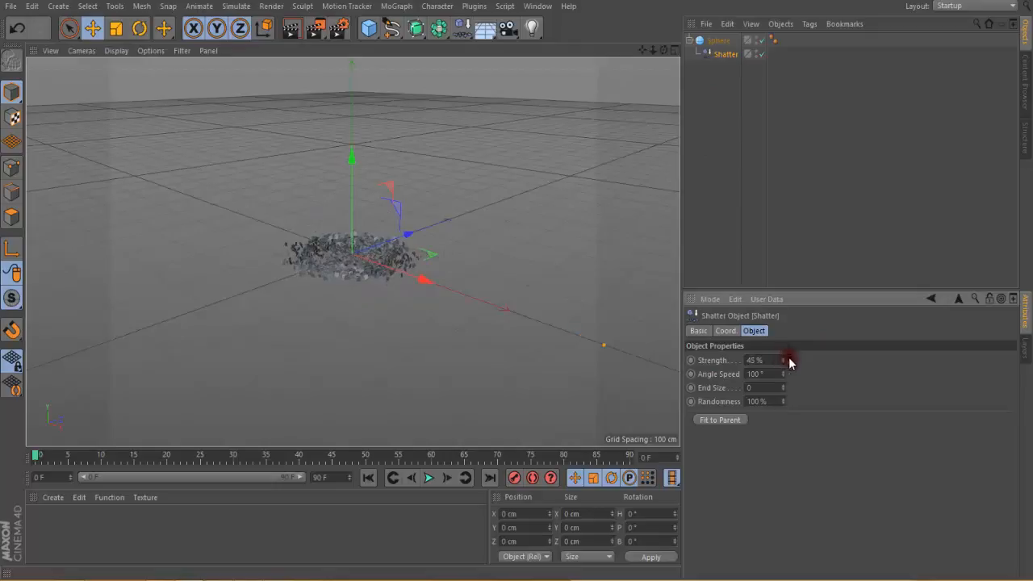
left_click(728, 55)
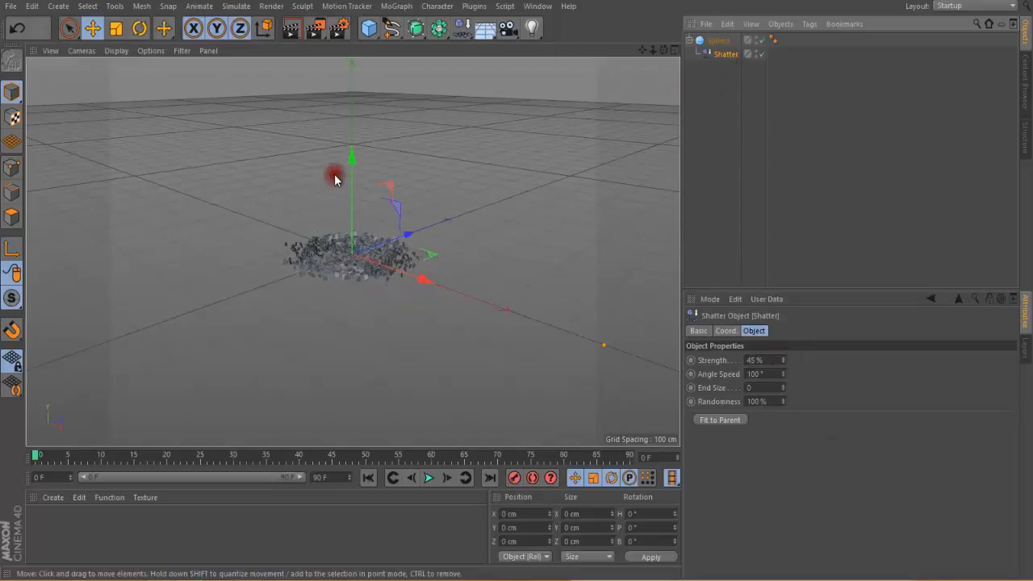
mouse_move(354, 162)
left_mouse_down()
mouse_move(355, 191)
mouse_move(361, 136)
mouse_move(361, 149)
left_mouse_up()
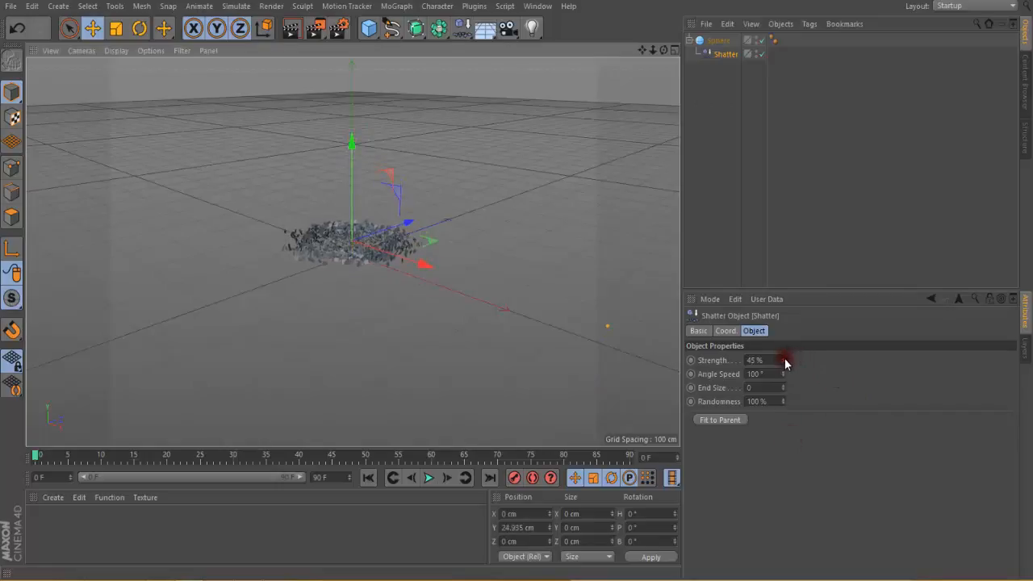
Step: Set the Shatter strength to 53 %, angle speed to 223° and end size to 0.88
left_click_drag(785, 359, 772, 376)
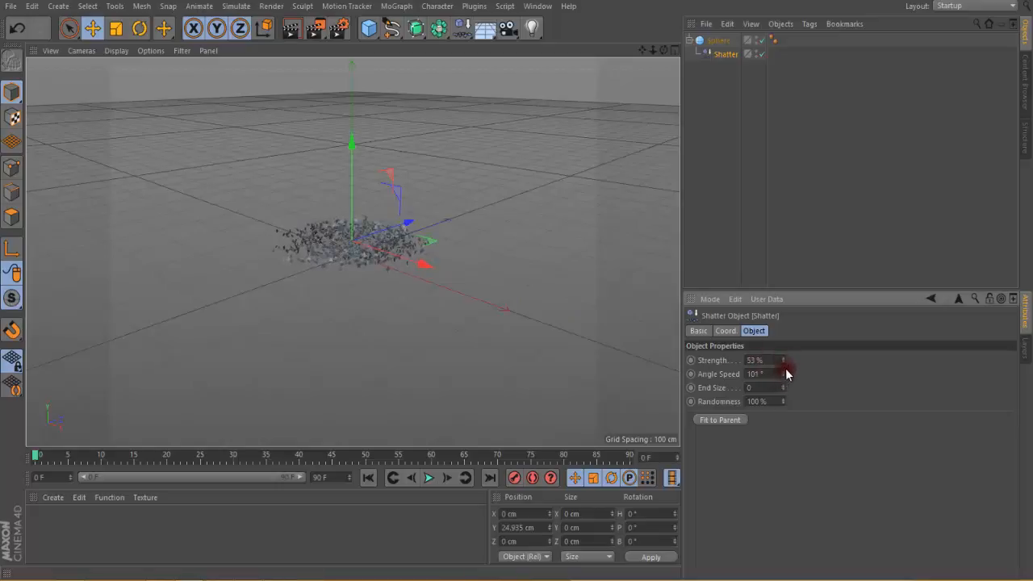
left_click_drag(780, 390, 510, 324)
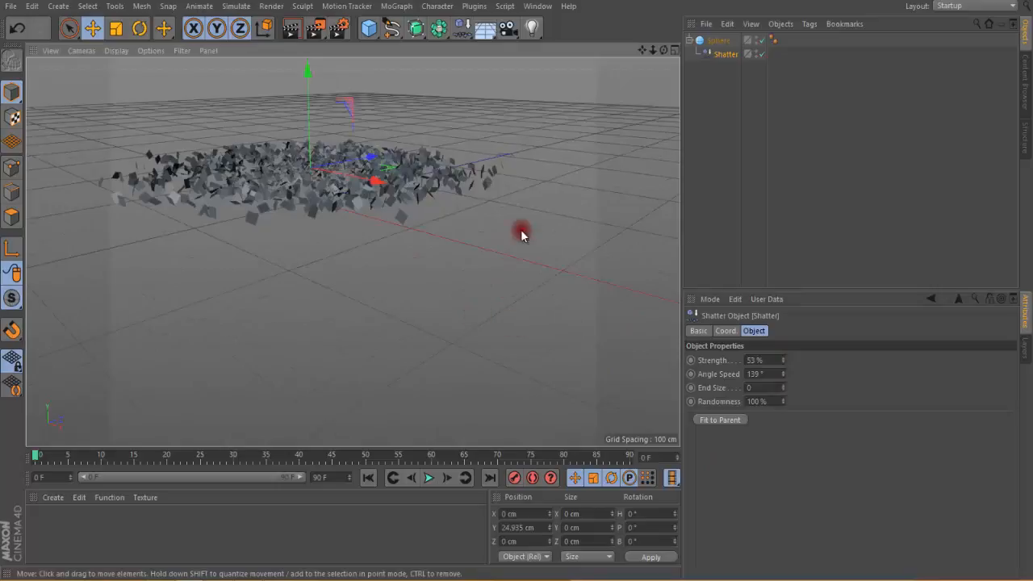
left_click_drag(642, 50, 517, 282)
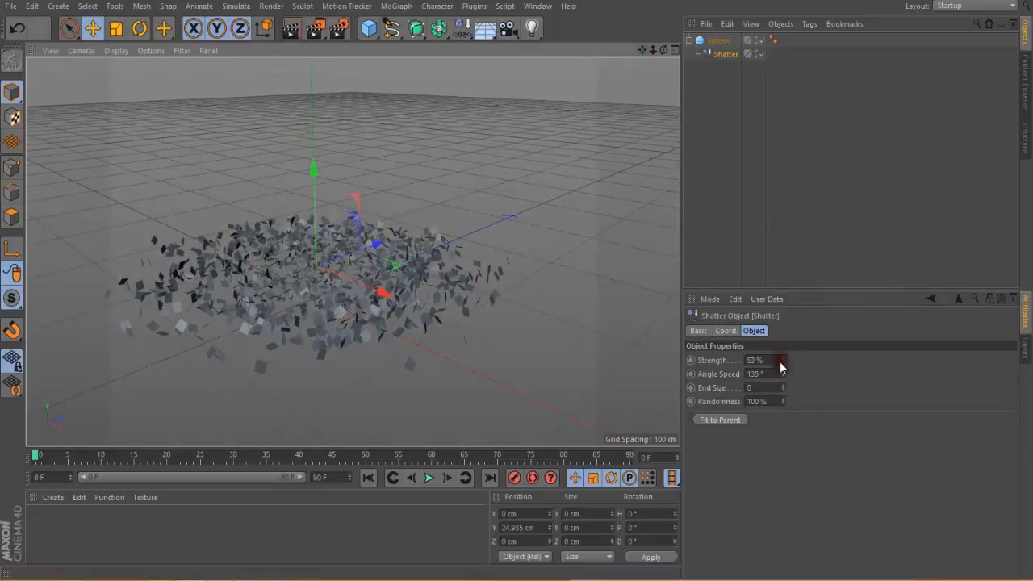
mouse_move(784, 381)
left_mouse_down()
mouse_move(782, 369)
mouse_move(788, 409)
mouse_move(784, 398)
left_mouse_up()
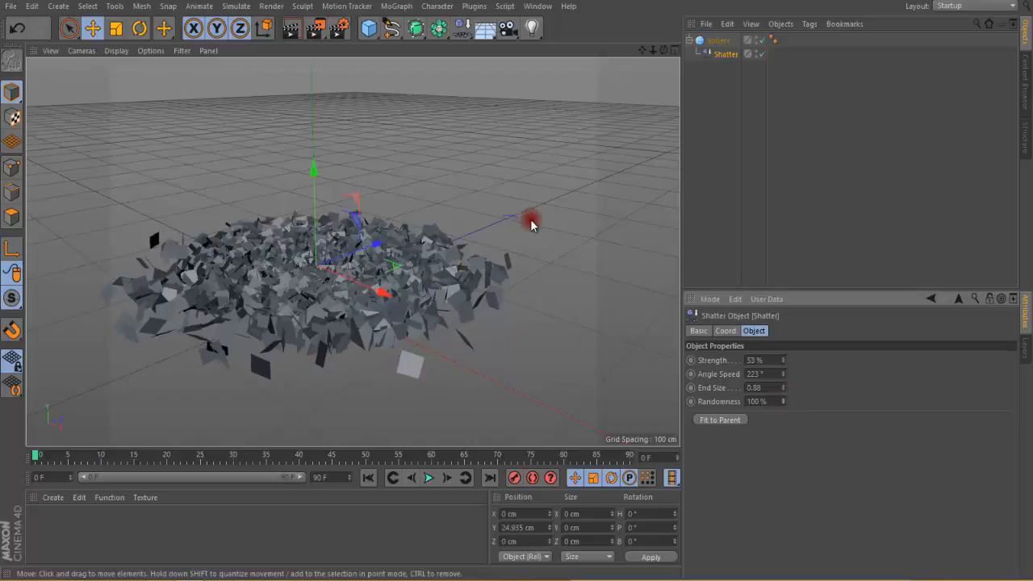
mouse_move(782, 358)
left_mouse_down()
mouse_move(784, 396)
mouse_move(786, 369)
left_mouse_up()
Step: Start a new project and add a torus with 50 ring segments and 50 pipe segments
key("ctrl+n")
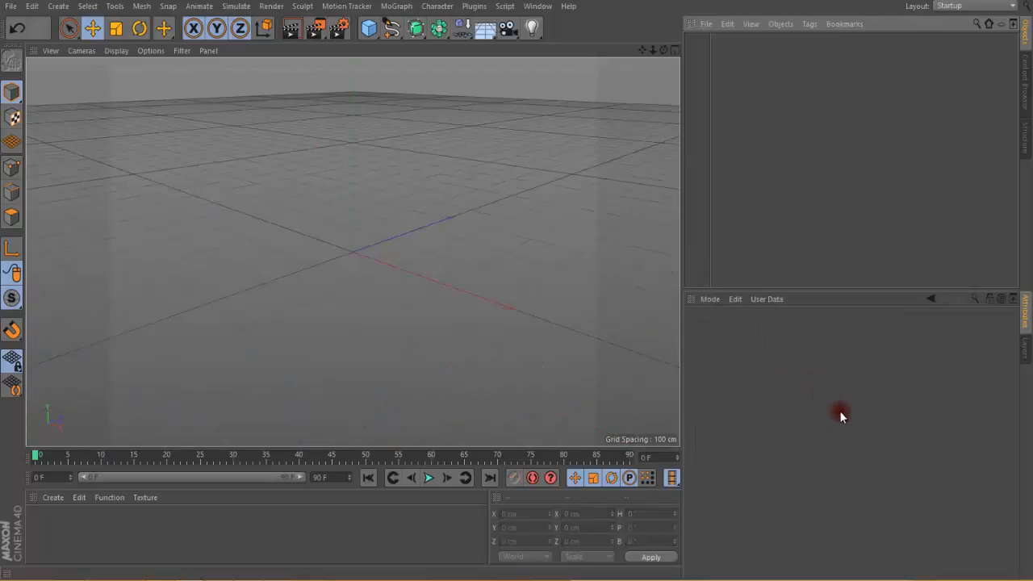
left_click(461, 35)
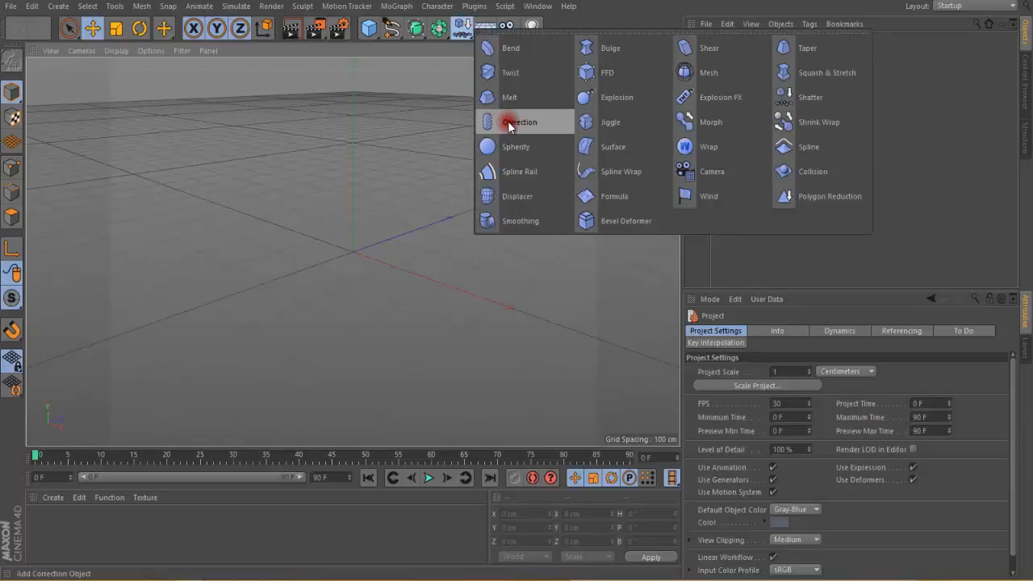
left_click(395, 128)
left_click(368, 28)
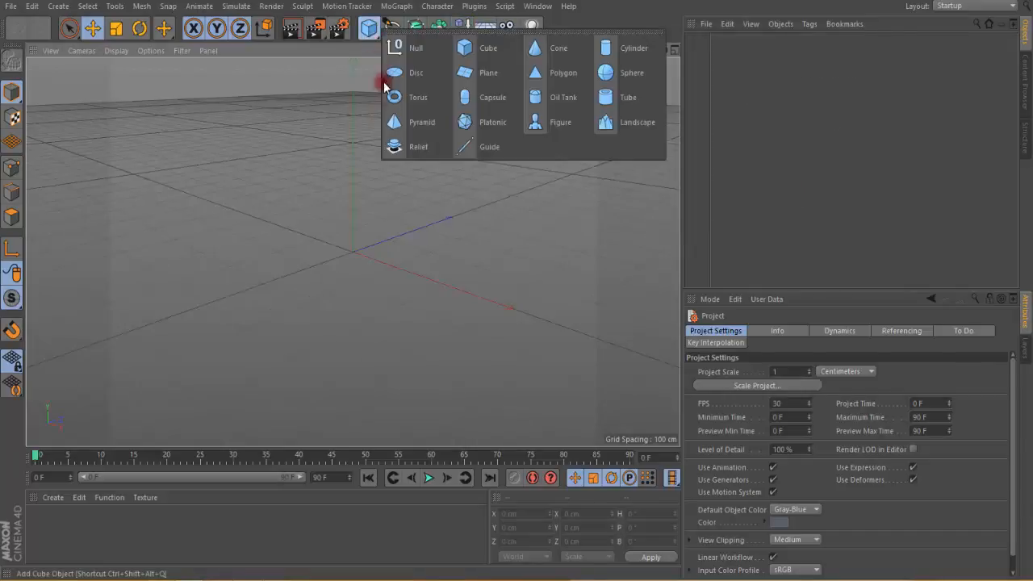
left_click(422, 100)
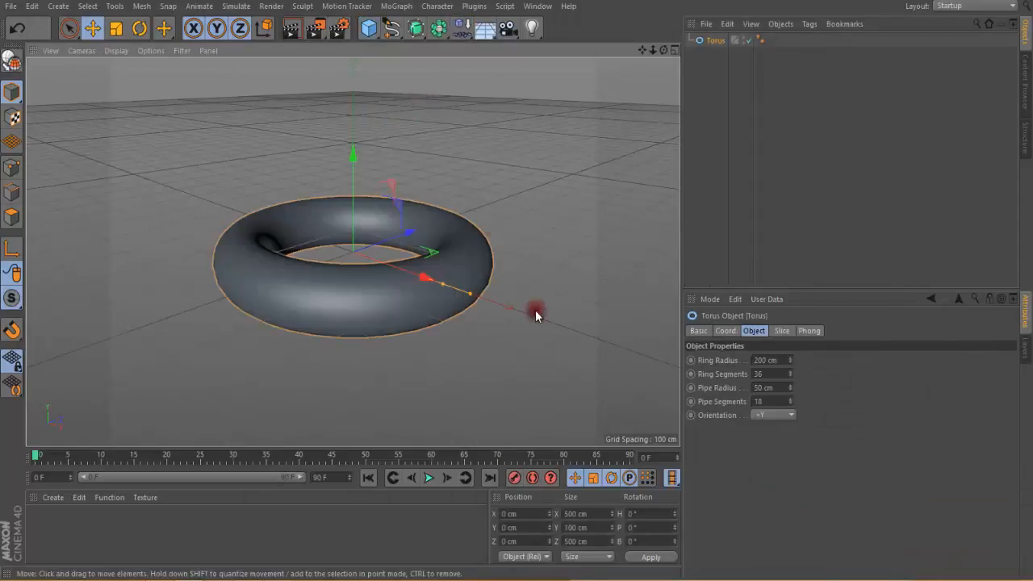
double_click(774, 374)
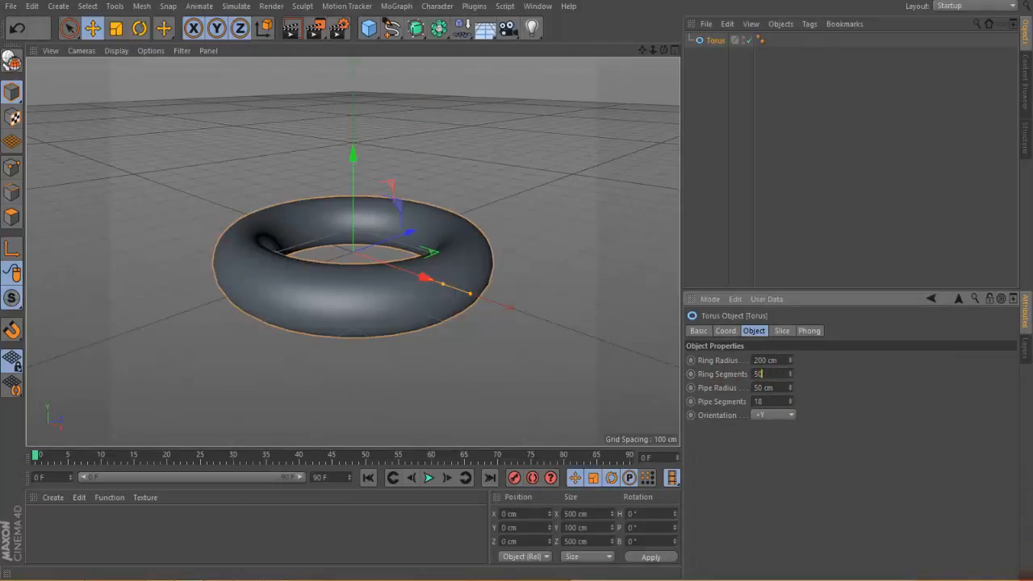
double_click(763, 402)
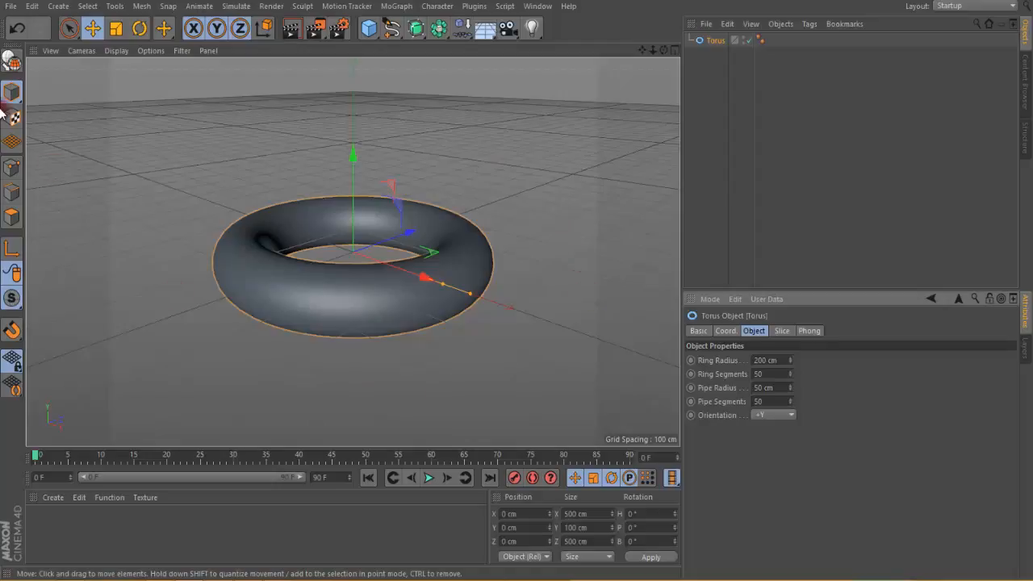
Step: Make the torus editable in polygon mode and nest a Correction deformer under it
left_click(11, 63)
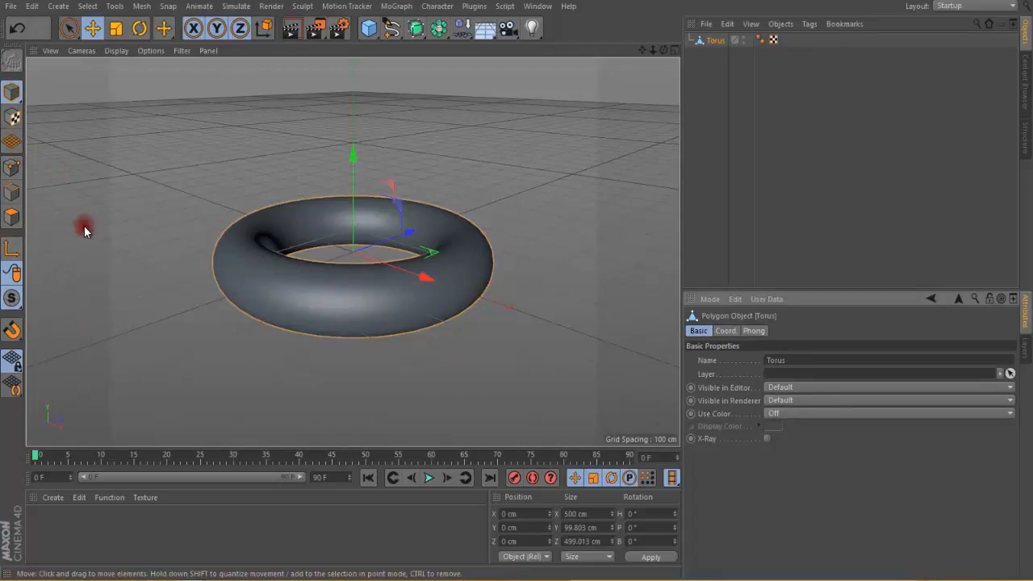
left_click(11, 218)
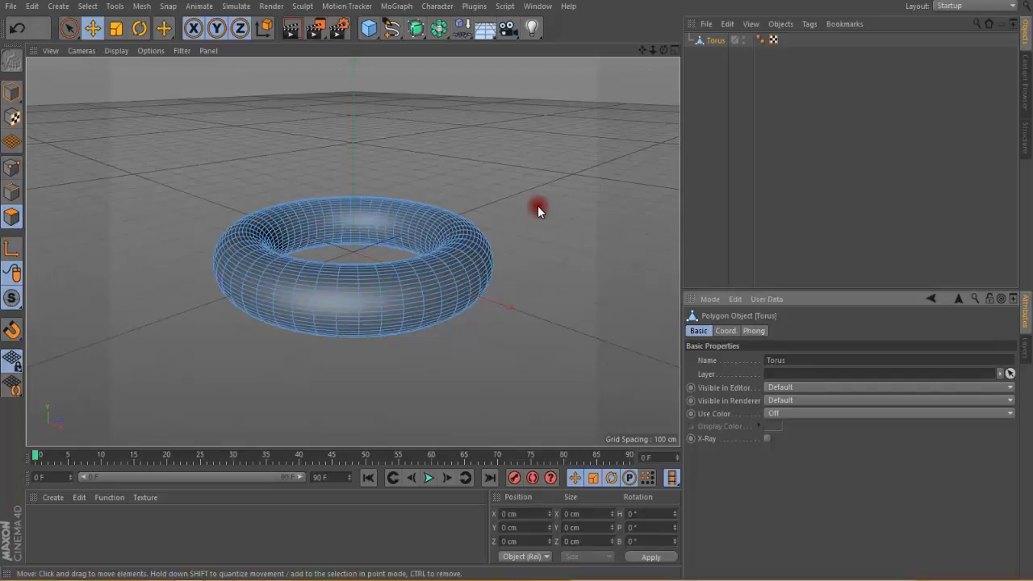
left_click(468, 37)
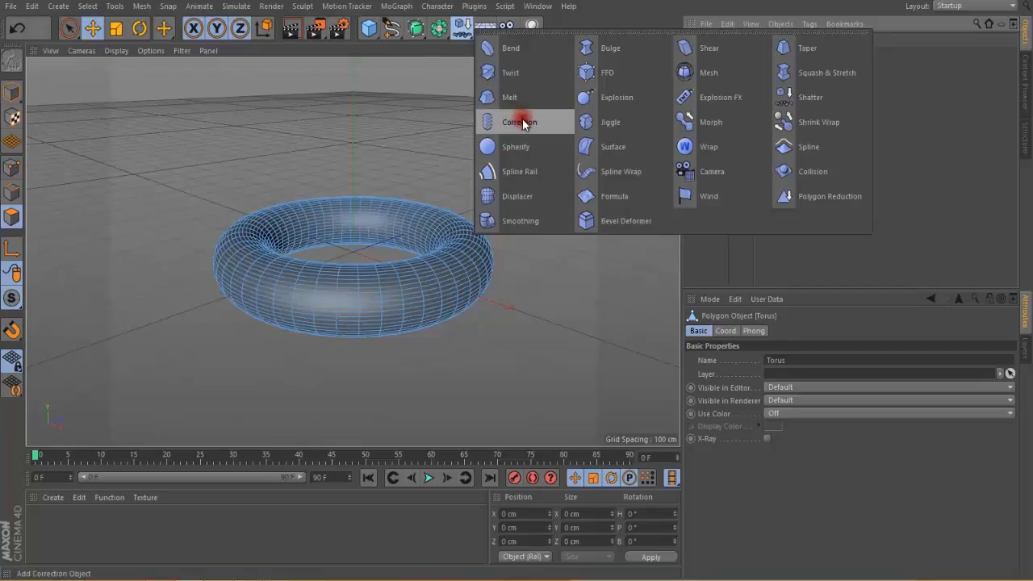
left_click(426, 115)
left_click(465, 39)
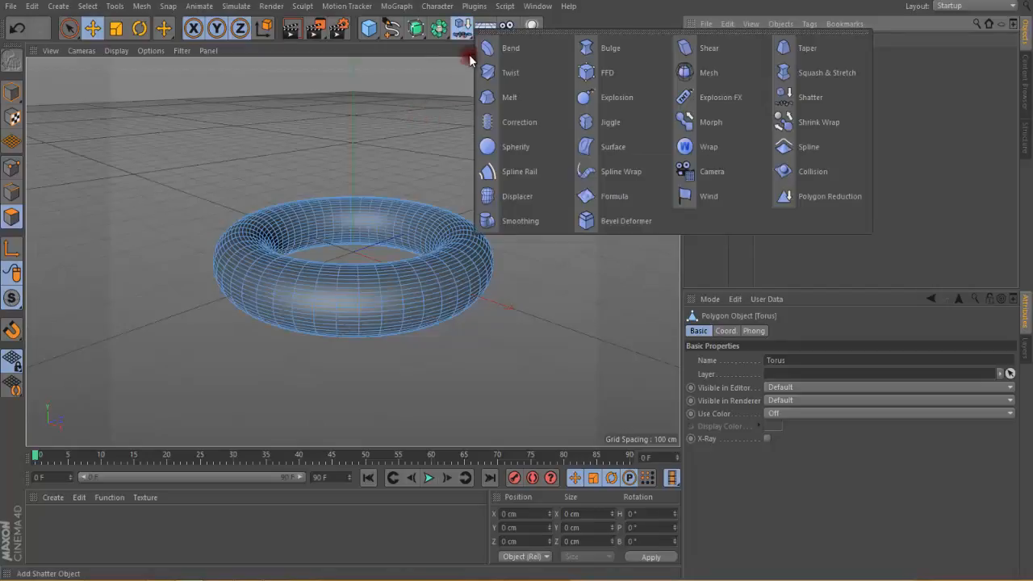
left_click(519, 127)
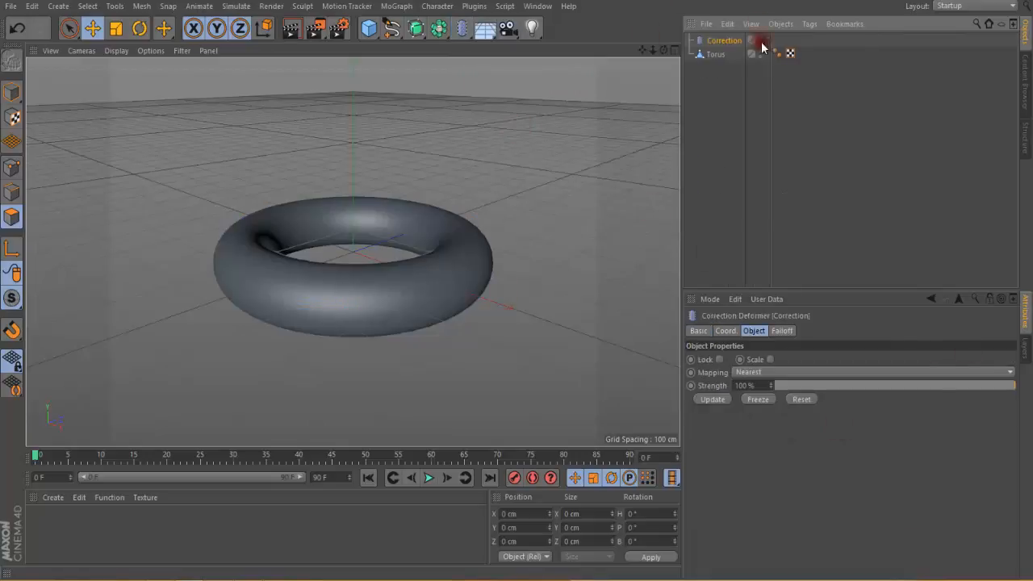
left_click_drag(723, 46, 717, 55)
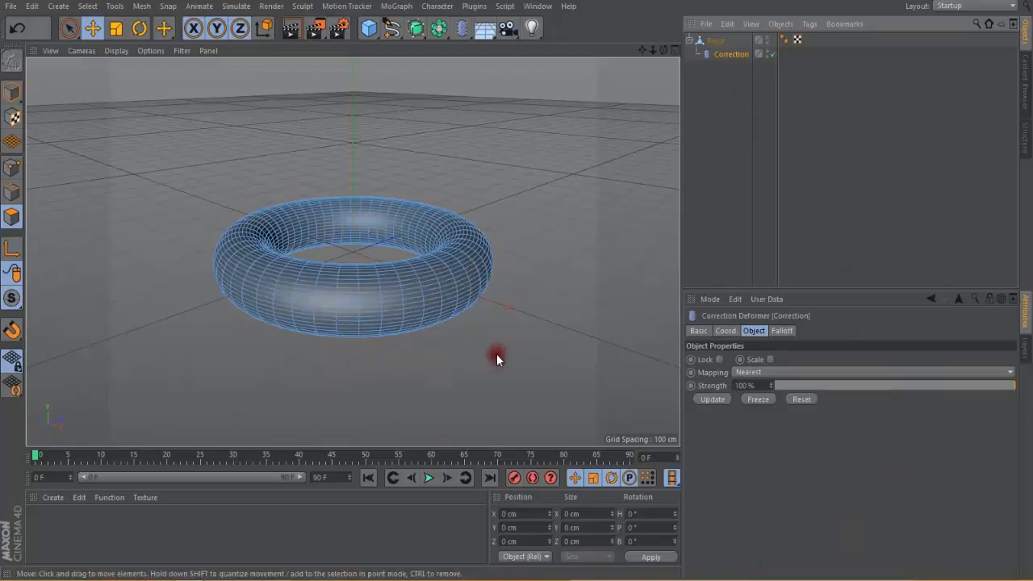
Step: Deform the torus into a wavy ring with Brush strokes in Smear mode at 100 cm radius
right_click(509, 260)
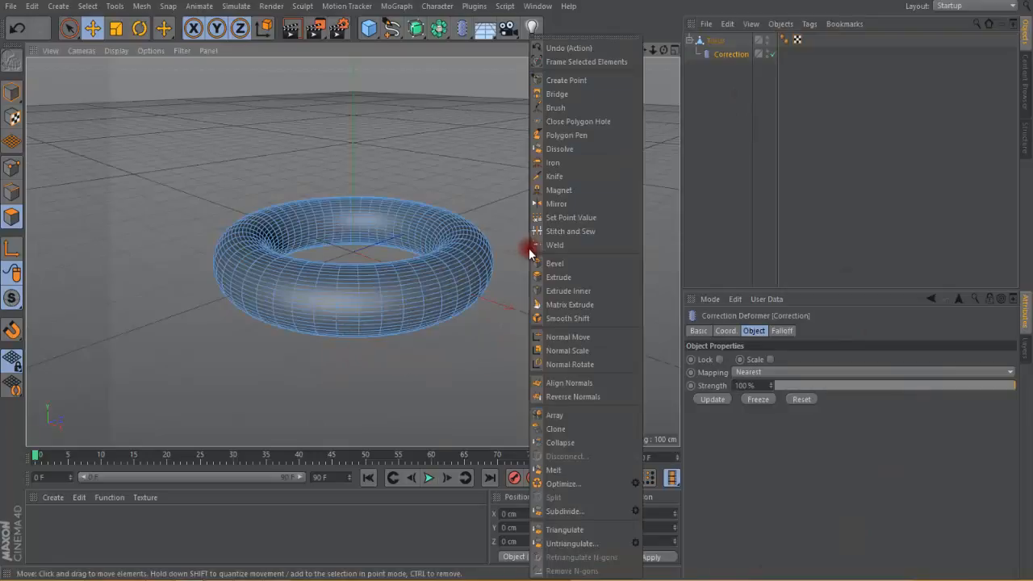
left_click(570, 105)
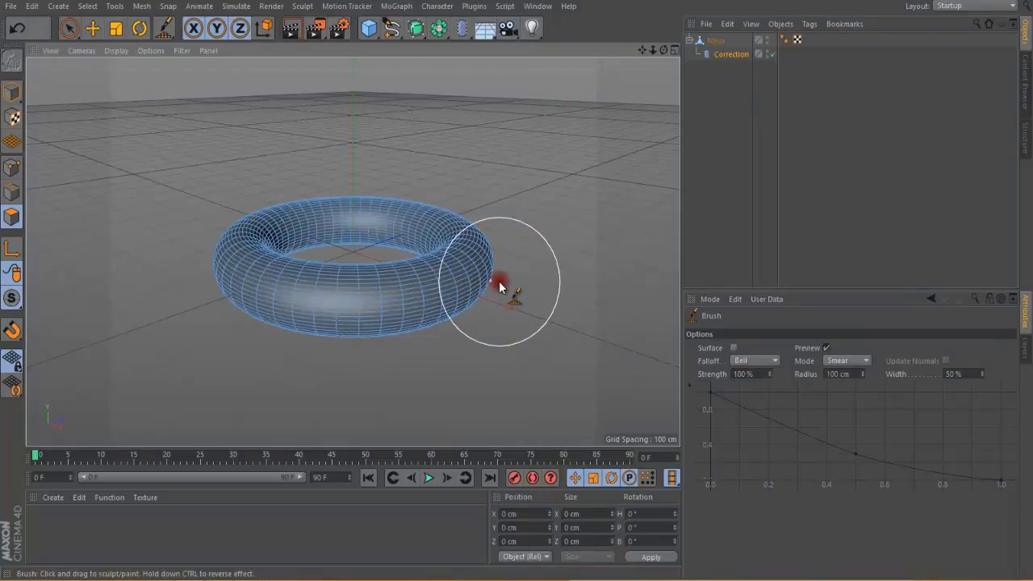
left_click_drag(495, 282, 437, 264)
mouse_move(188, 263)
left_mouse_down()
mouse_move(251, 246)
mouse_move(299, 339)
mouse_move(392, 167)
mouse_move(350, 219)
left_mouse_up()
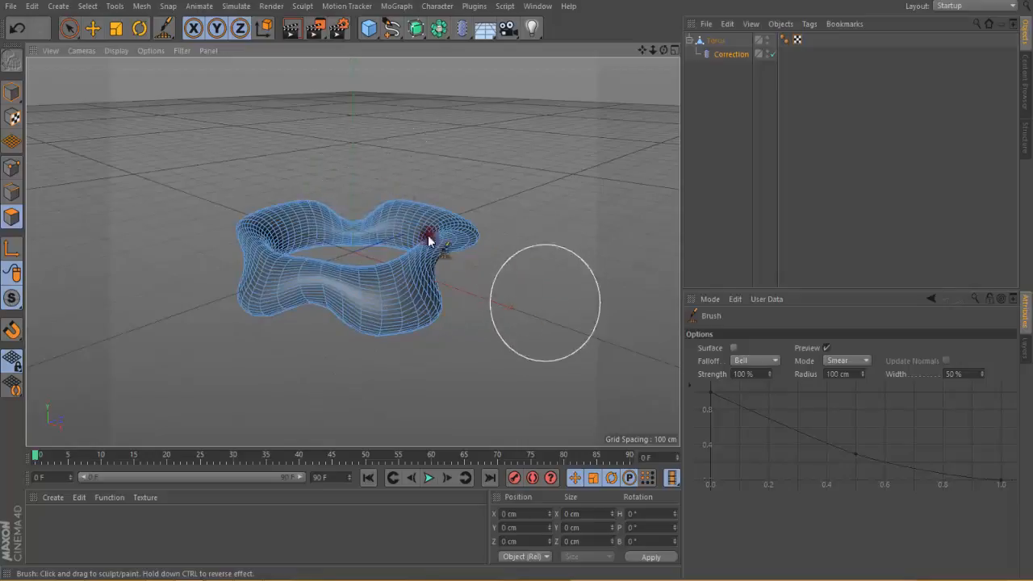
Step: Update the Correction deformer and vary its strength, ending at 100 %
left_click(732, 54)
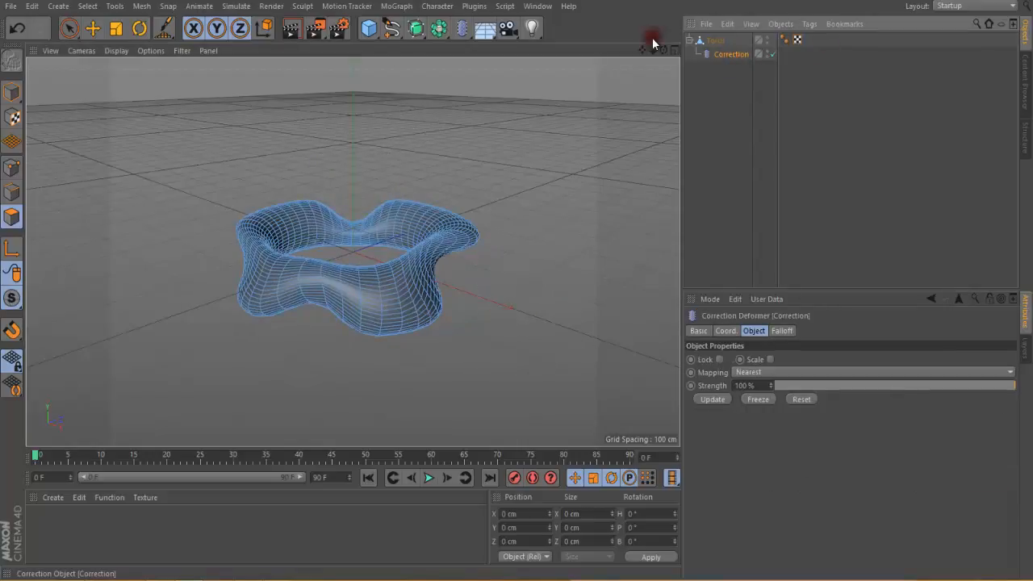
left_click(708, 401)
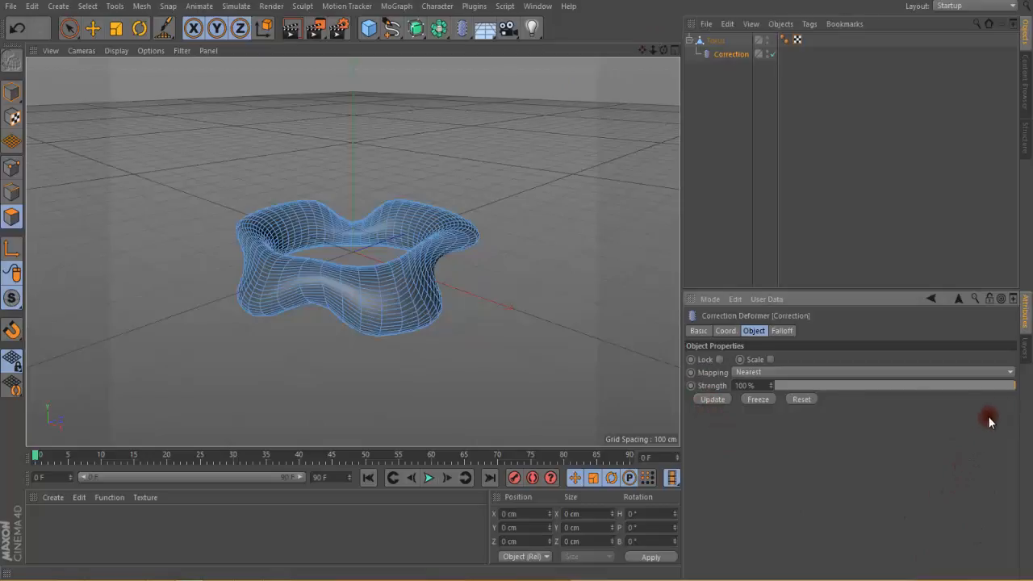
mouse_move(1015, 390)
left_mouse_down()
mouse_move(805, 403)
mouse_move(1025, 397)
mouse_move(769, 405)
mouse_move(1030, 415)
left_mouse_up()
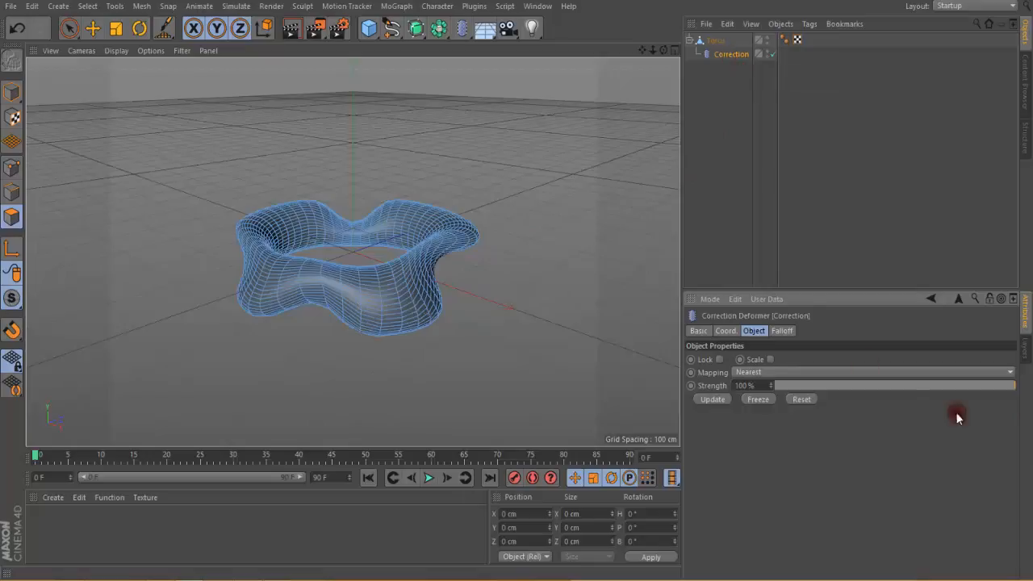
left_click_drag(1009, 384, 1028, 396)
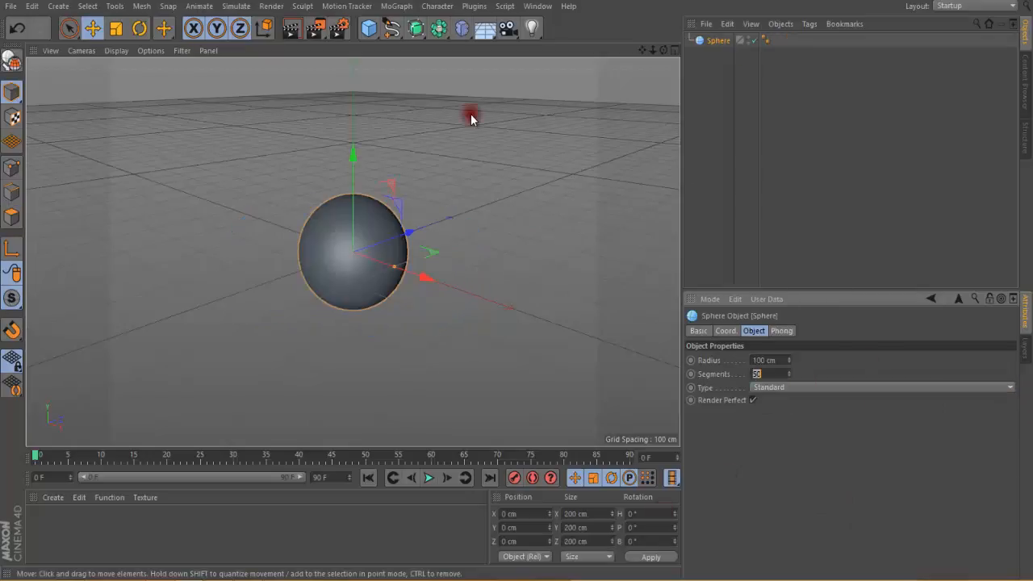
Step: Display the 50-segment sphere with Gouraud Shading (Lines) and convert it to an editable polygon object
left_click(490, 209)
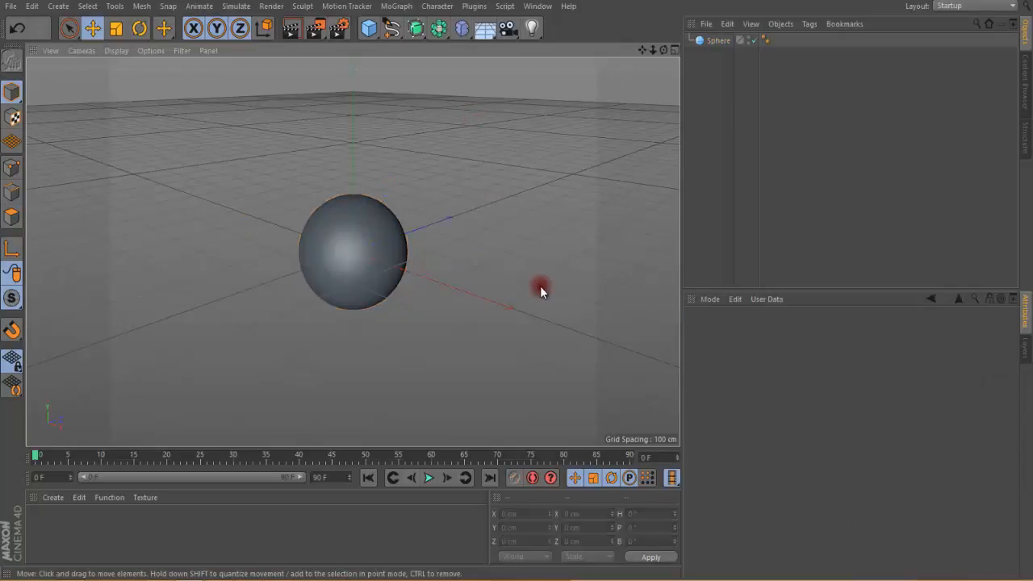
left_click(362, 245)
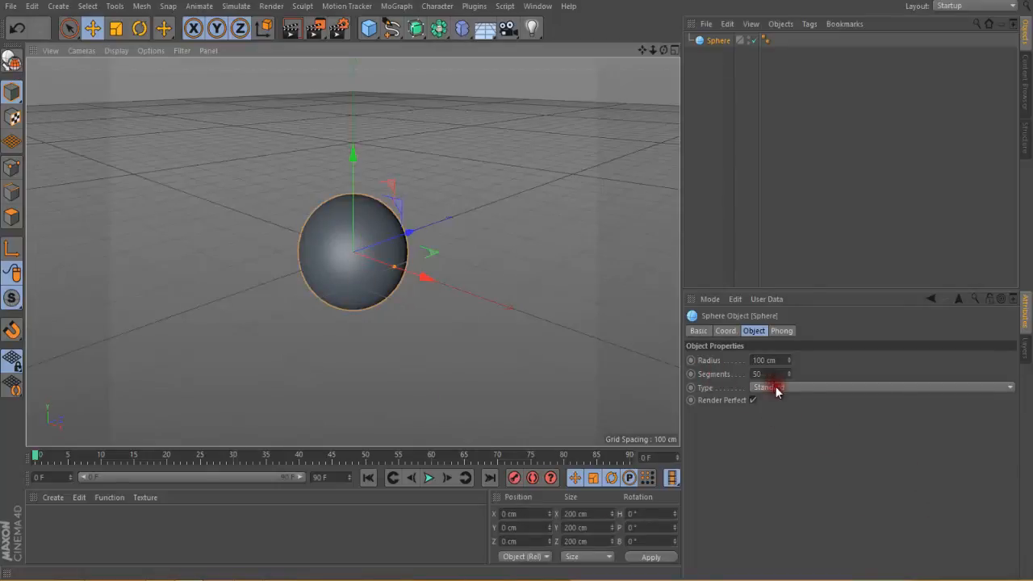
left_click(115, 50)
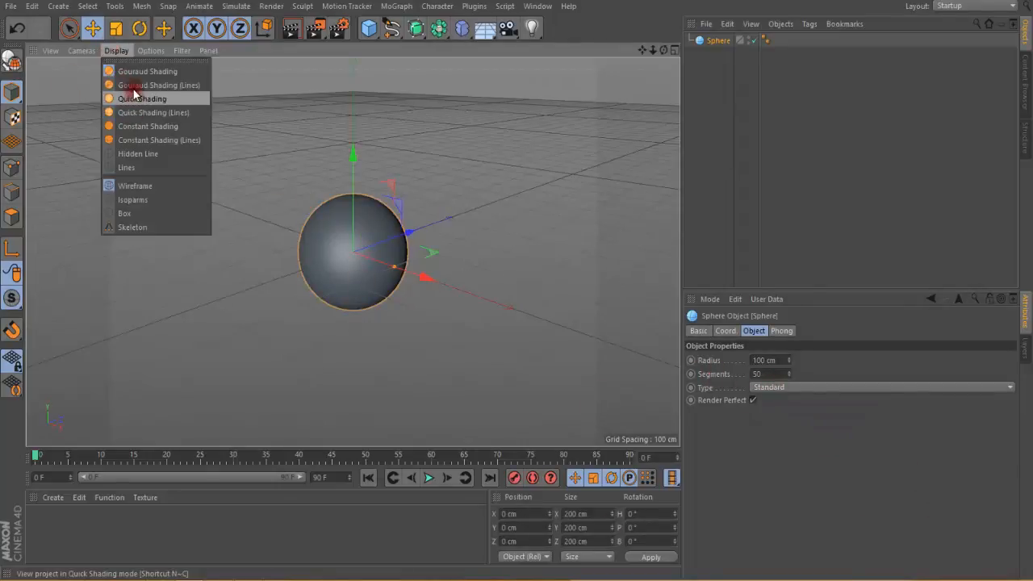
left_click(136, 85)
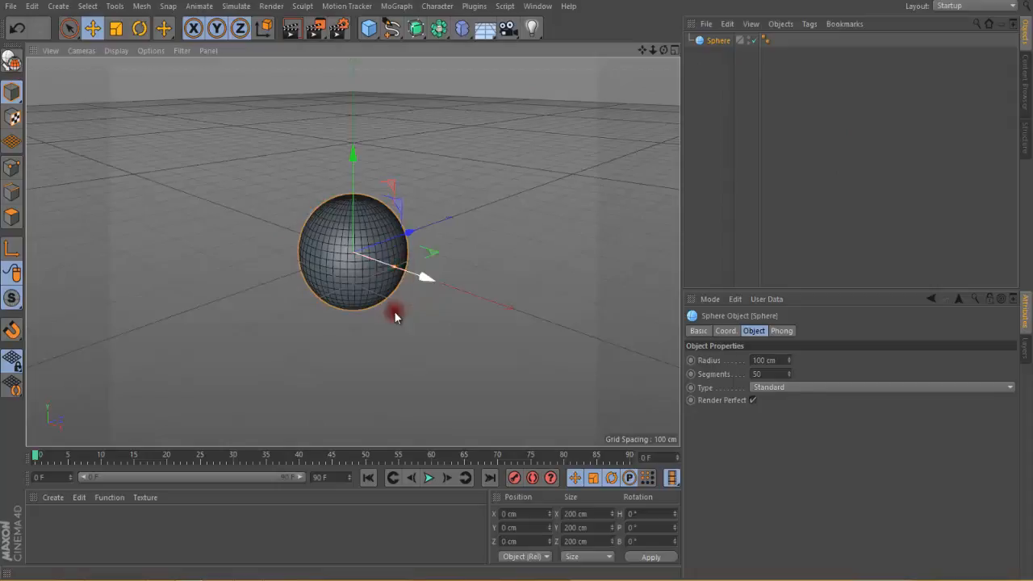
left_click(10, 64)
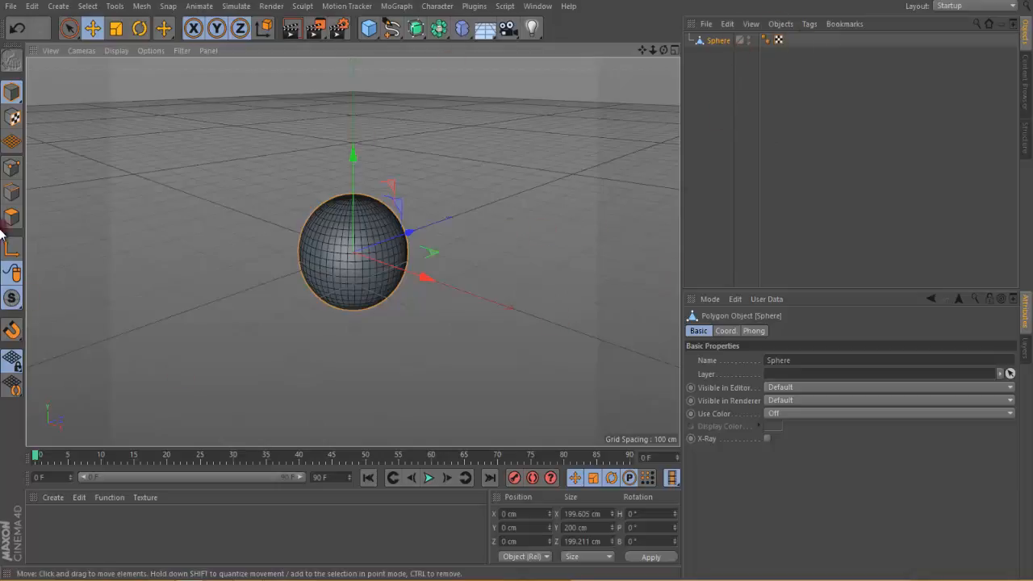
Step: Select the rings of points around the sphere's upper pole in point mode using Live Selection with a radius of 10
left_click(10, 170)
left_click(71, 29)
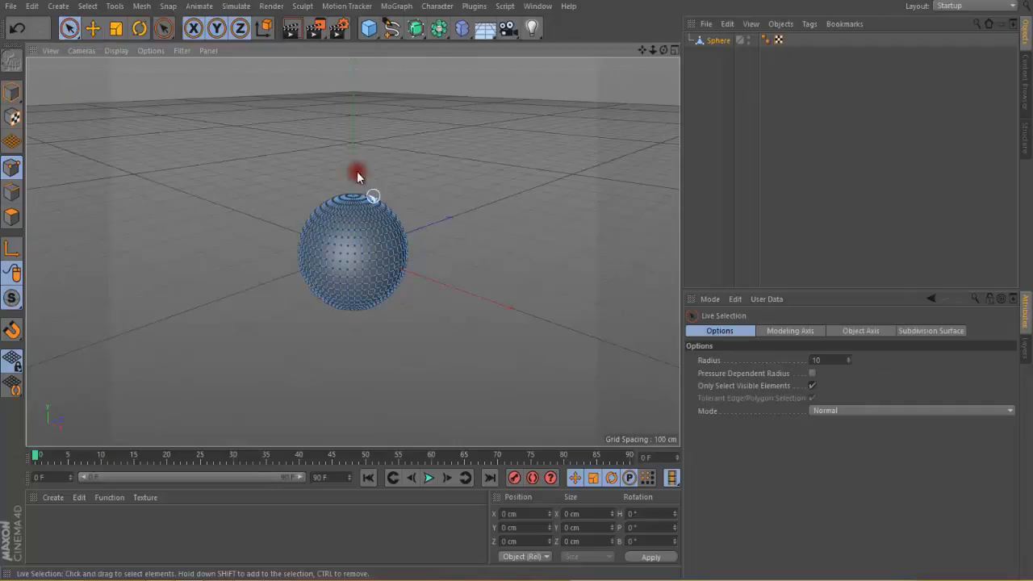
scroll(419, 250, "up", 5)
scroll(420, 251, "down", 3)
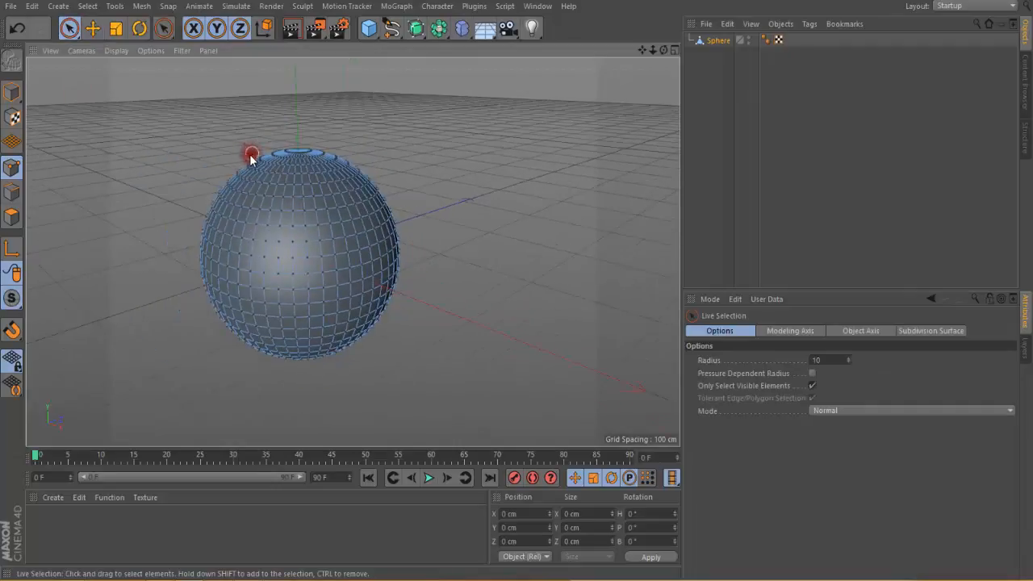
mouse_move(260, 161)
left_mouse_down()
mouse_move(312, 156)
mouse_move(327, 168)
mouse_move(253, 157)
mouse_move(334, 146)
mouse_move(270, 161)
mouse_move(328, 148)
mouse_move(281, 166)
mouse_move(256, 162)
mouse_move(342, 164)
mouse_move(245, 166)
mouse_move(260, 166)
left_mouse_up()
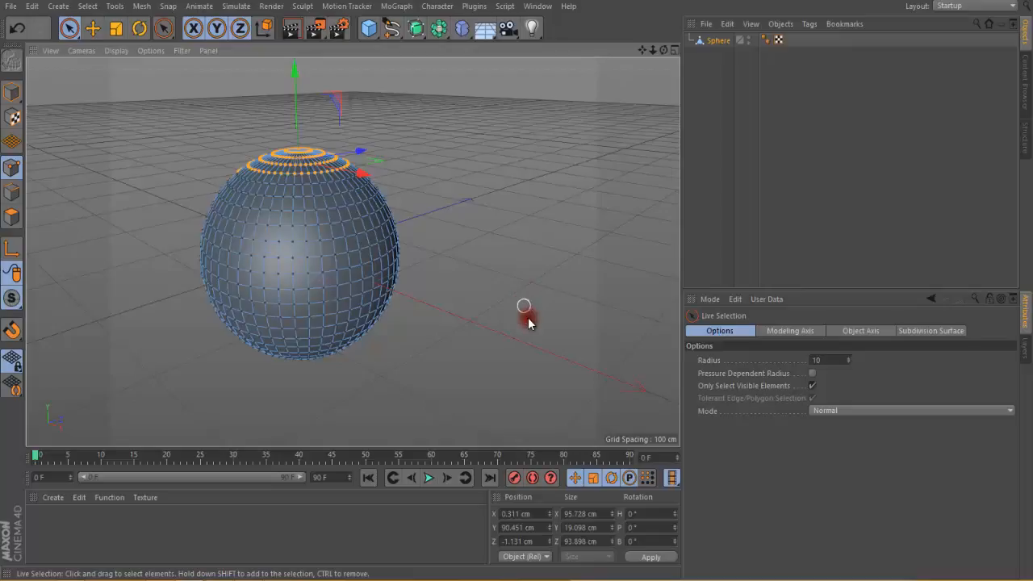
Step: Store the sphere's selected upper points as a point selection tag, deselect the sphere, and restore the points from that tag
left_click(87, 7)
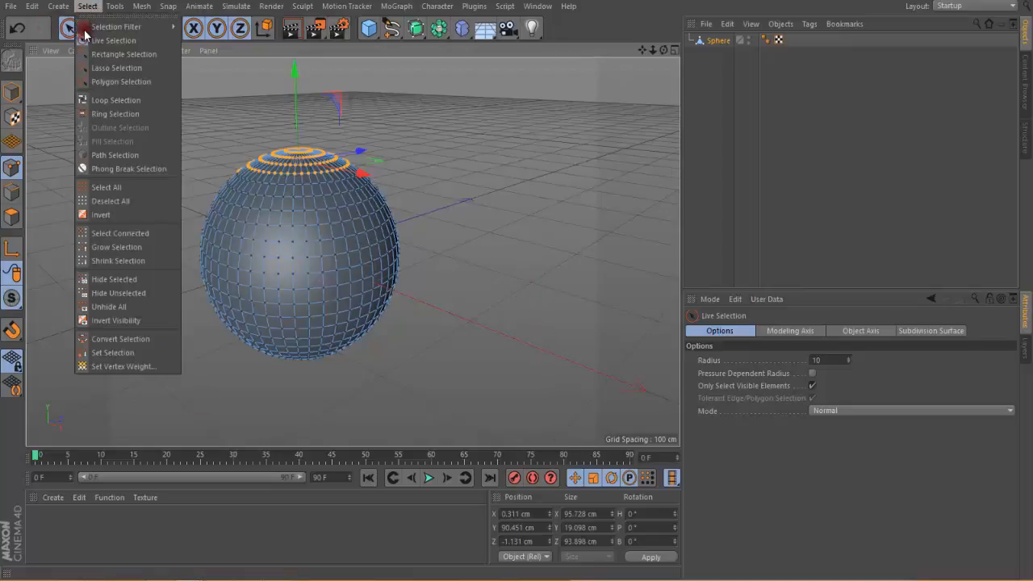
left_click(129, 356)
left_click(860, 99)
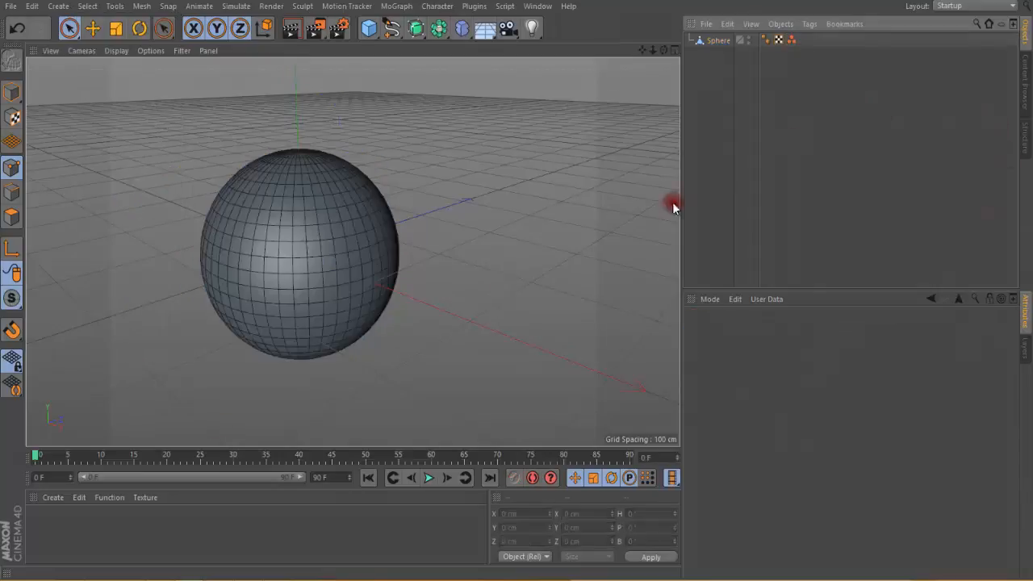
left_click(791, 40)
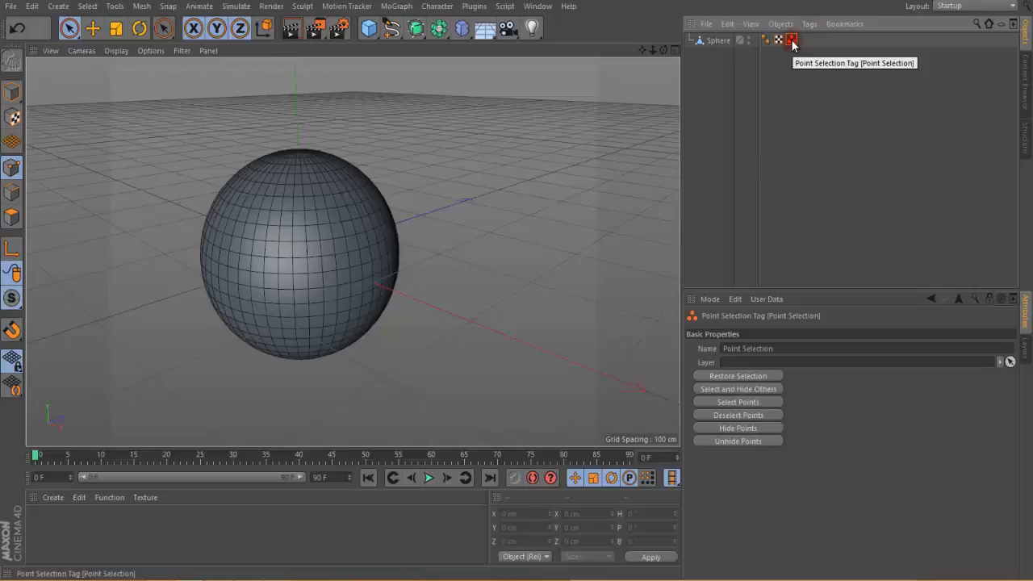
double_click(791, 41)
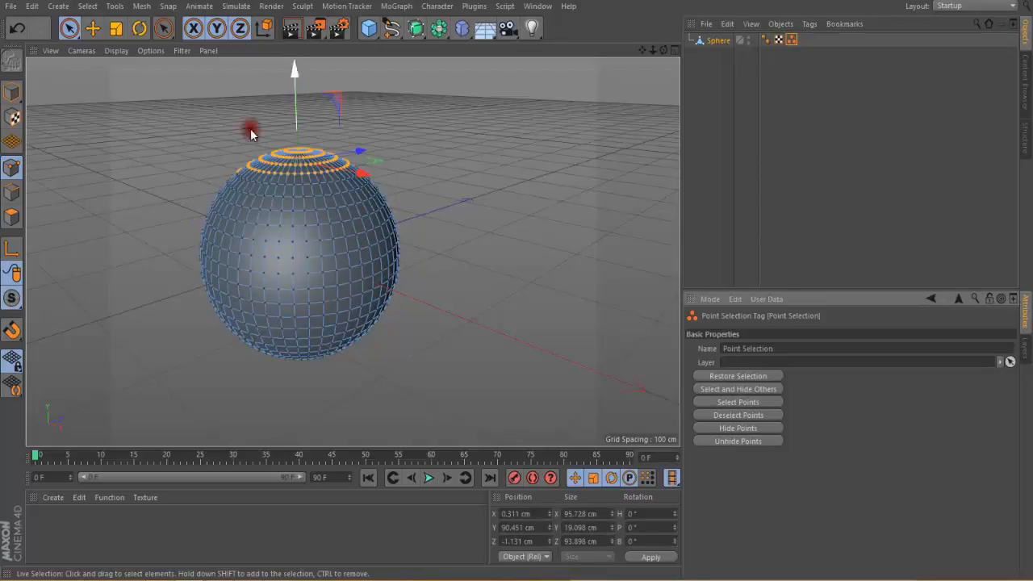
left_click(868, 87)
left_click(717, 40)
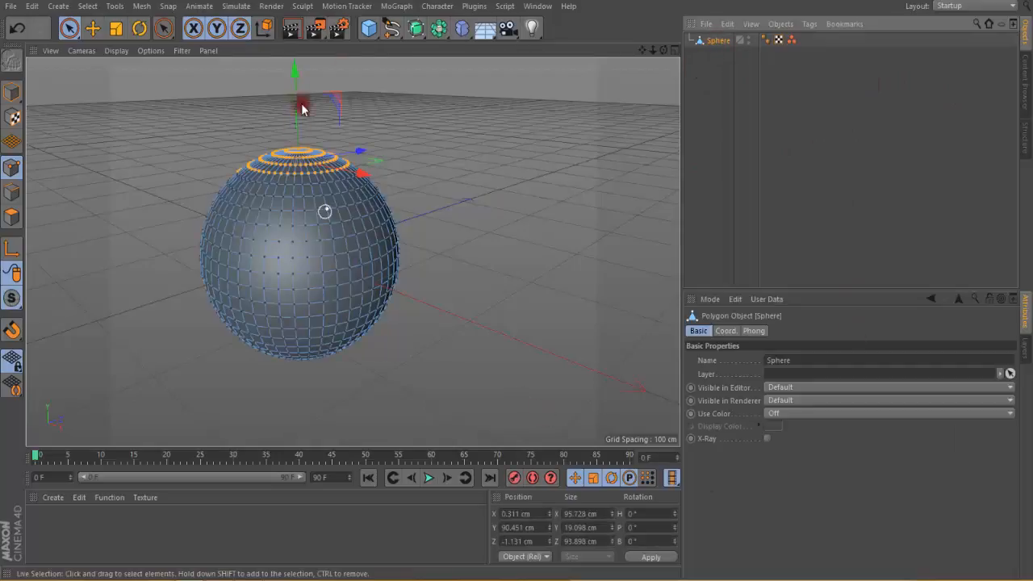
Step: Add a Jiggle deformer and nest it under the sphere
left_click(462, 28)
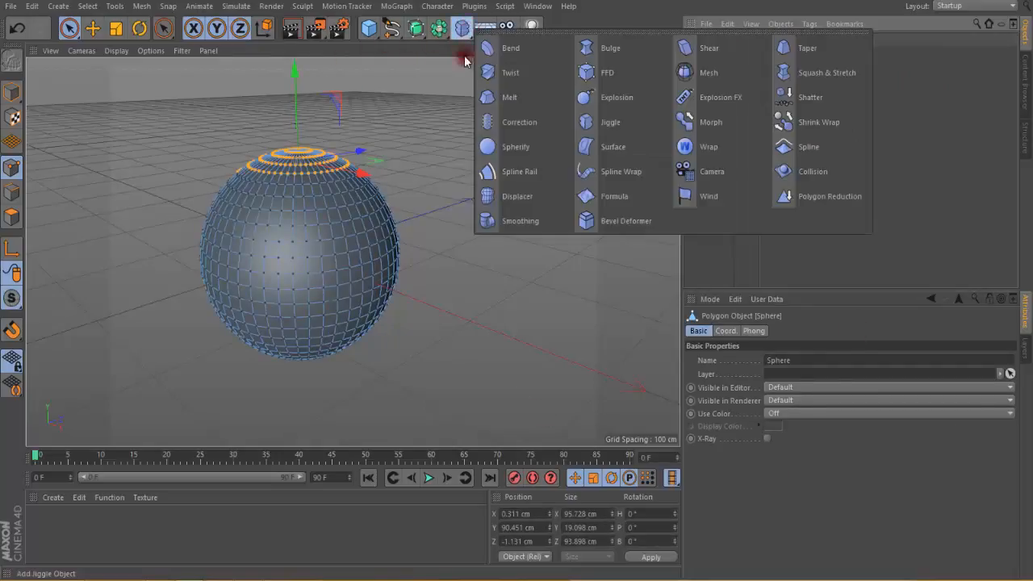
left_click_drag(465, 61, 615, 129)
left_click(718, 42)
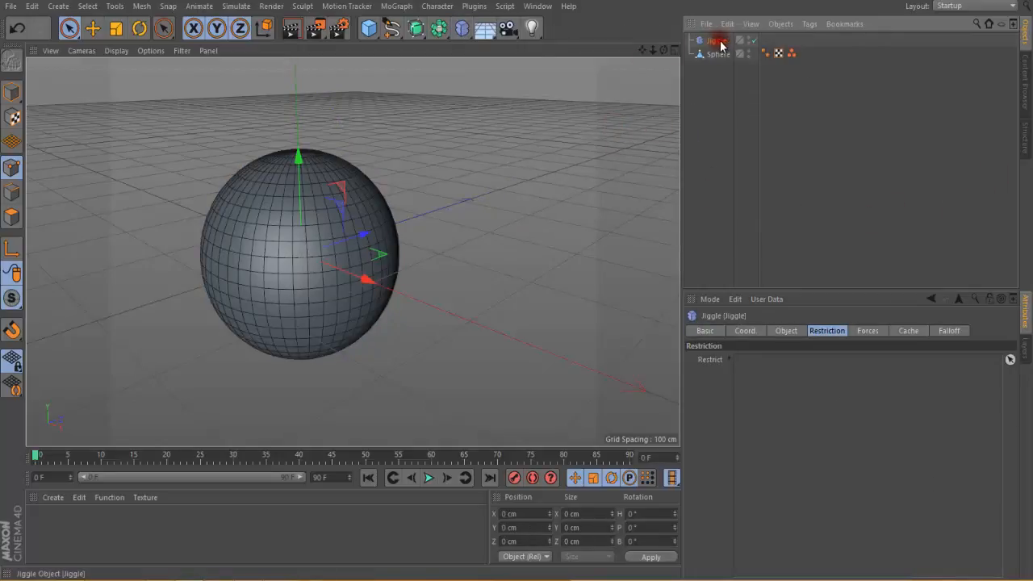
left_click_drag(718, 47, 723, 54)
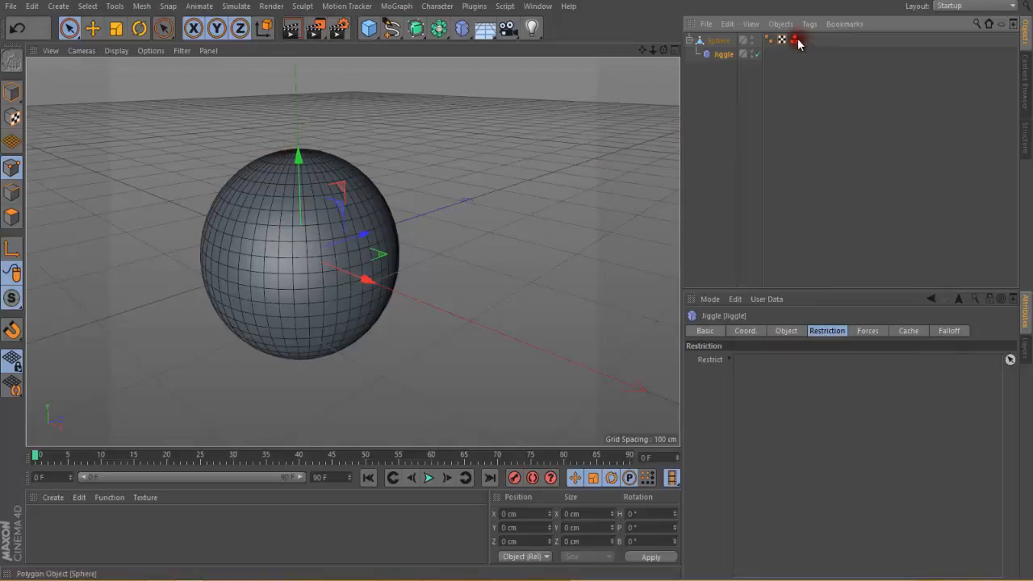
Step: Restrict the Jiggle deformer to the sphere's stored point selection and set its strength to 67 %
left_click_drag(796, 40, 800, 380)
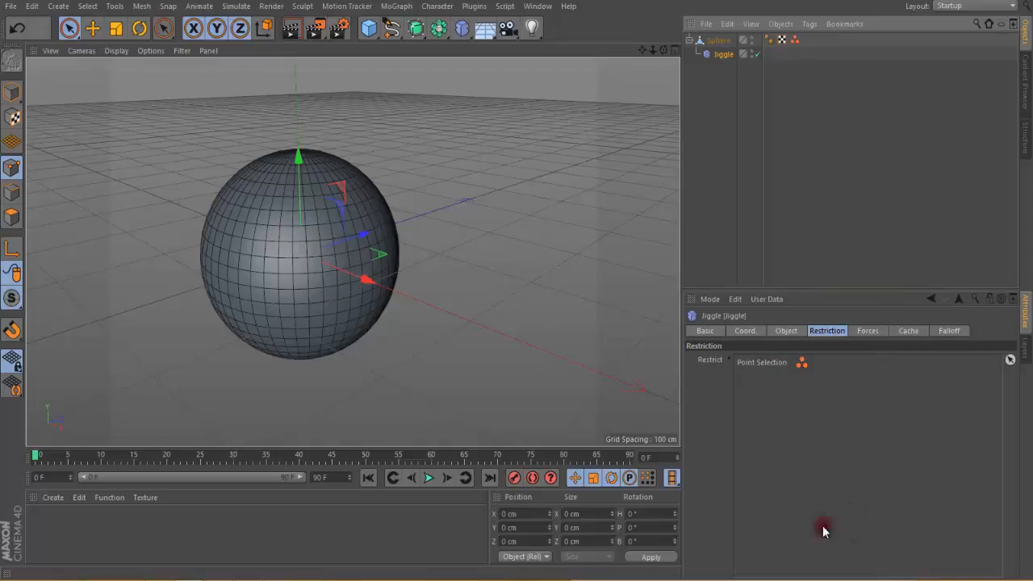
left_click(786, 331)
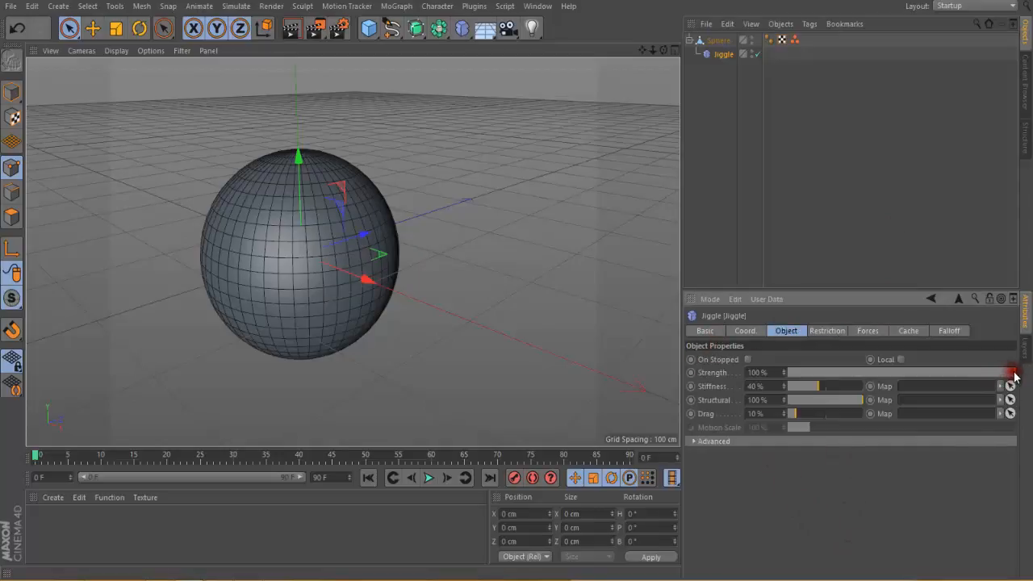
left_click_drag(1014, 376, 934, 381)
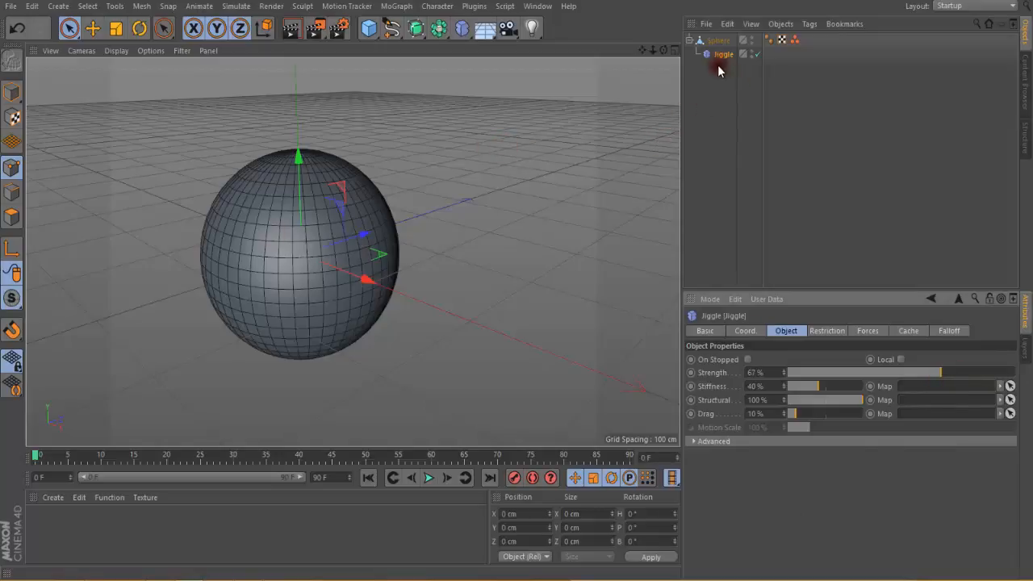
Step: Restore the stored points and, during playback, move them to about 144 cm in Y and 49 cm in Z
left_click(794, 40)
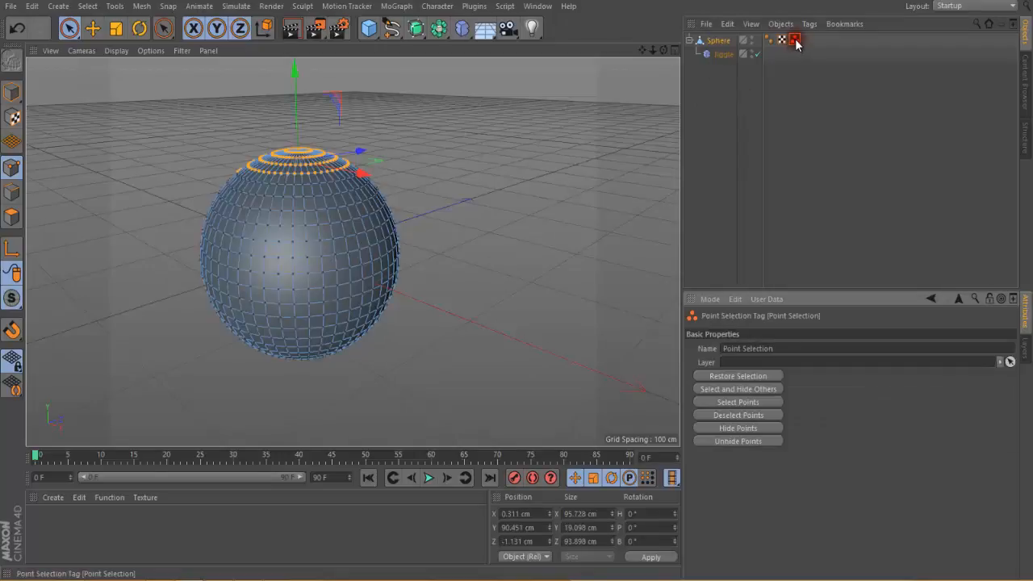
left_click(430, 478)
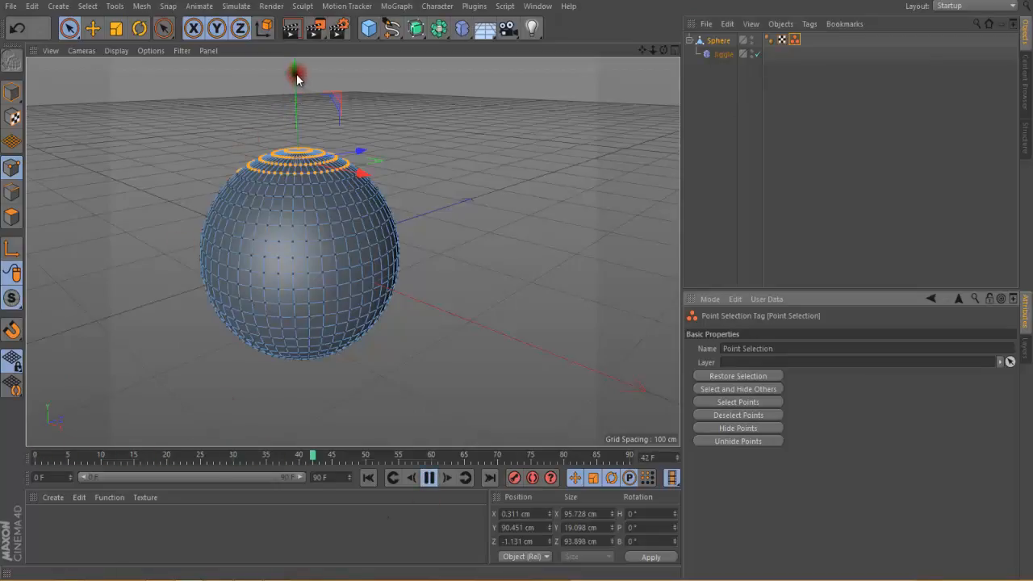
left_click_drag(296, 75, 296, 13)
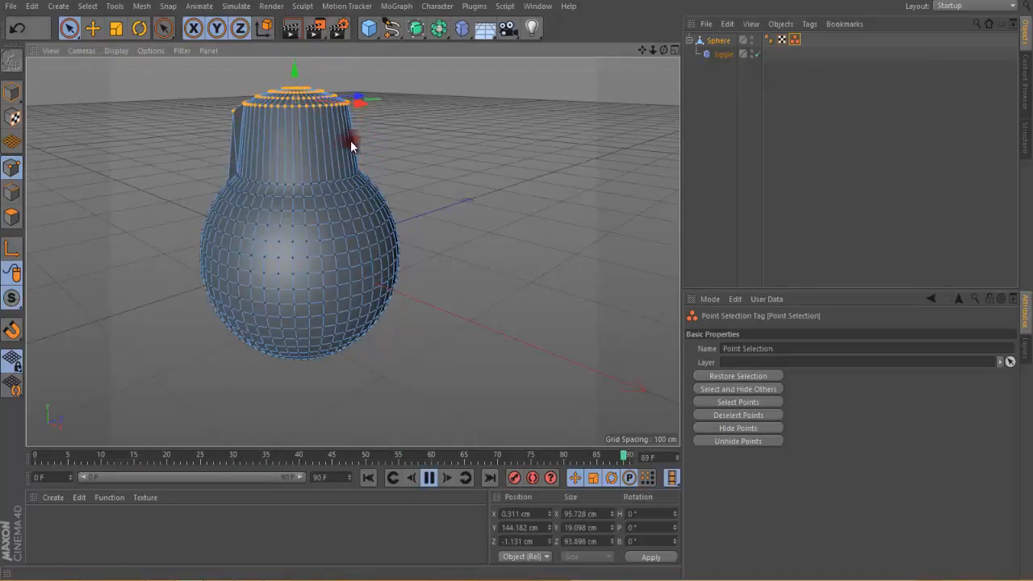
left_click_drag(360, 94, 433, 127)
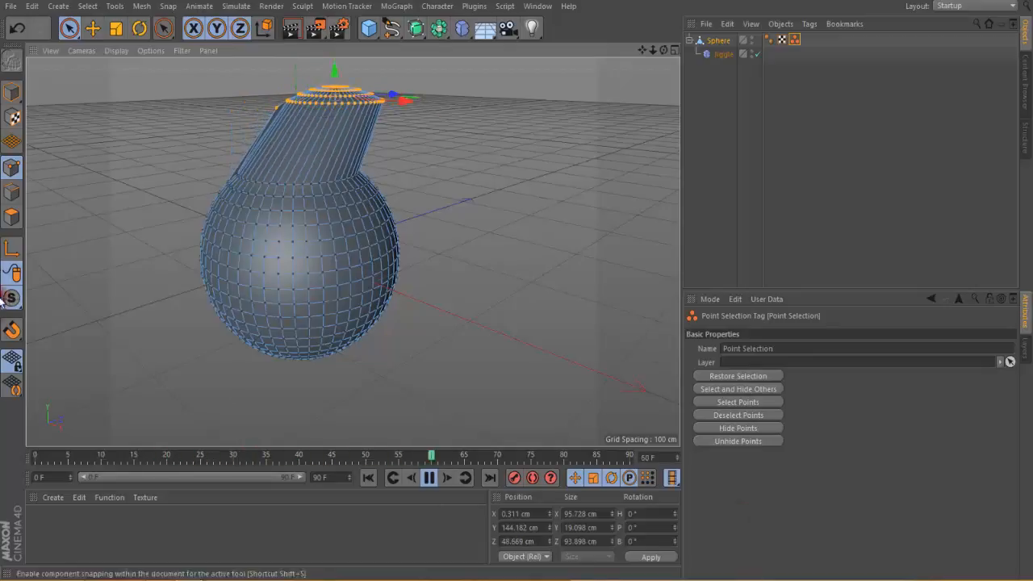
Step: Move the whole sphere in Model mode during playback, to about 72 cm in Z
left_click(13, 94)
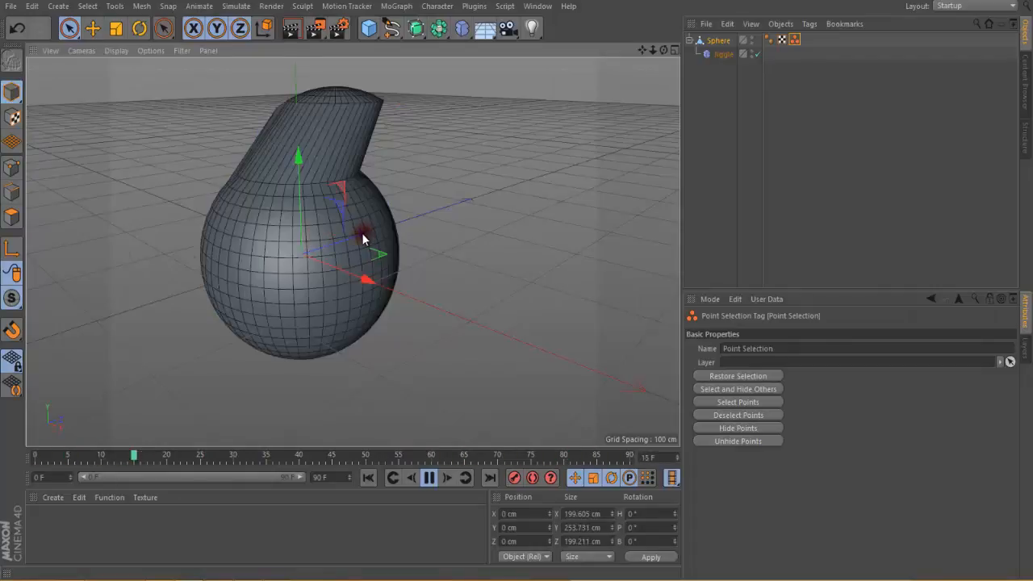
left_click_drag(364, 238, 440, 332)
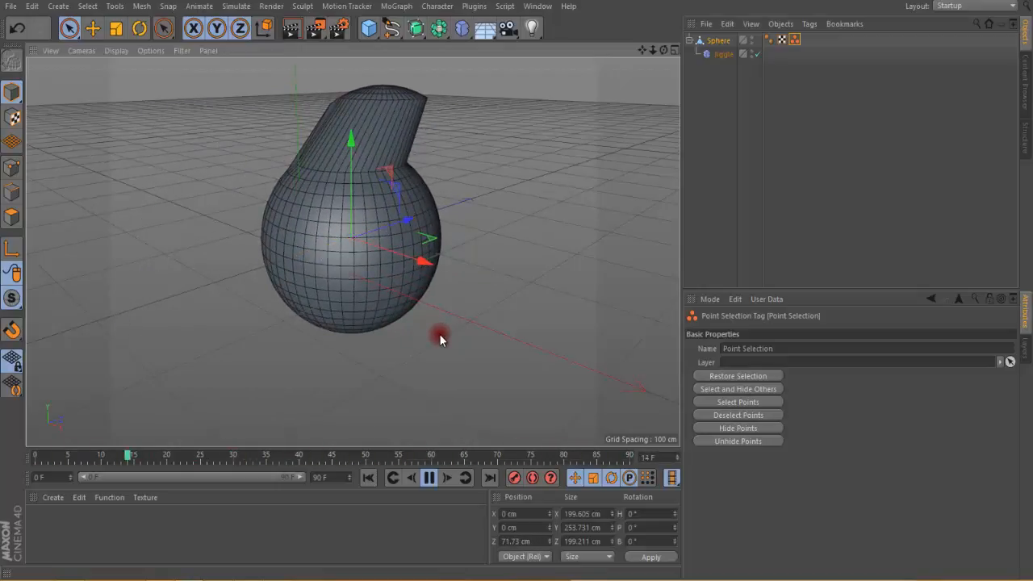